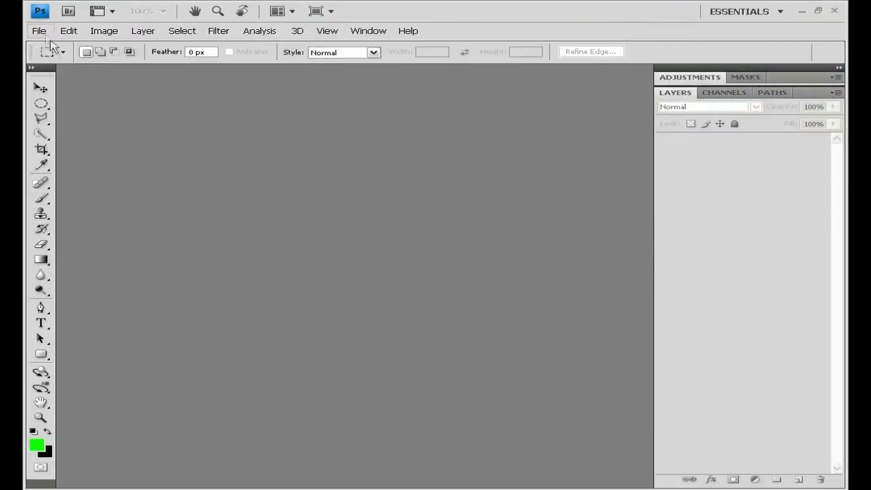
Open the New document dialog and select its Width field, then bring up the Windows launcher
{"action": "left_click", "coordinate": [39, 31]}
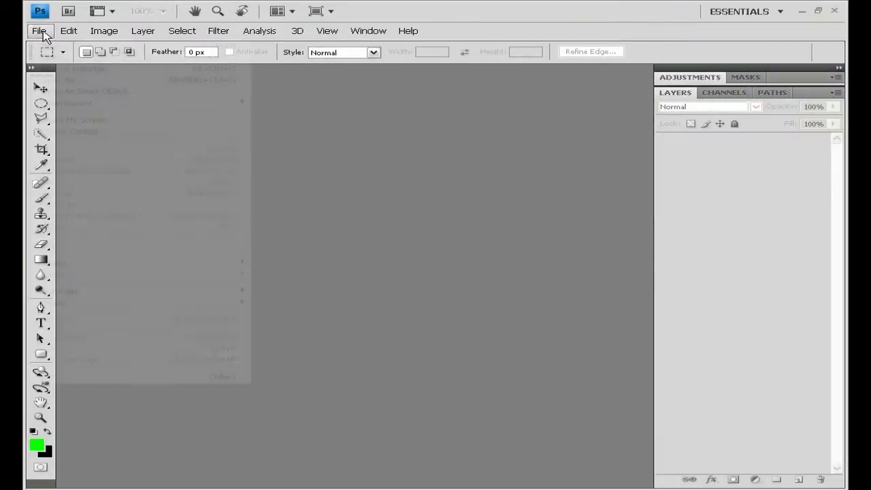
{"action": "left_click", "coordinate": [55, 45]}
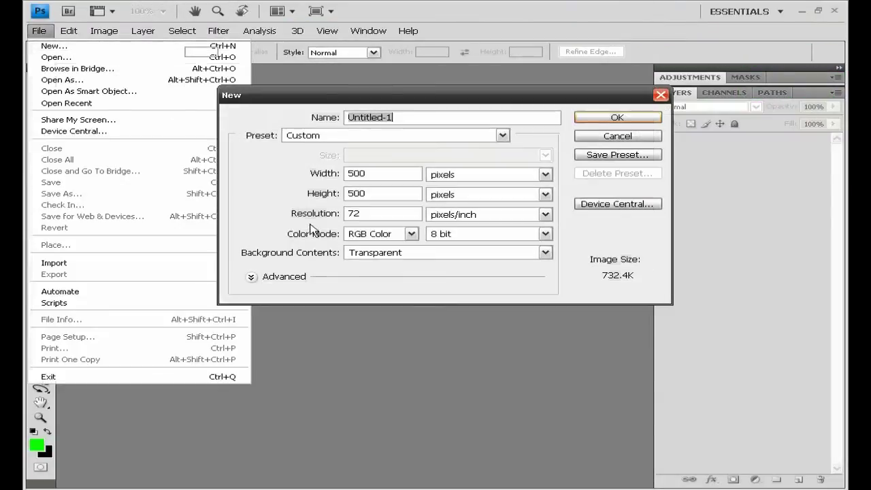
{"action": "left_click", "coordinate": [406, 172]}
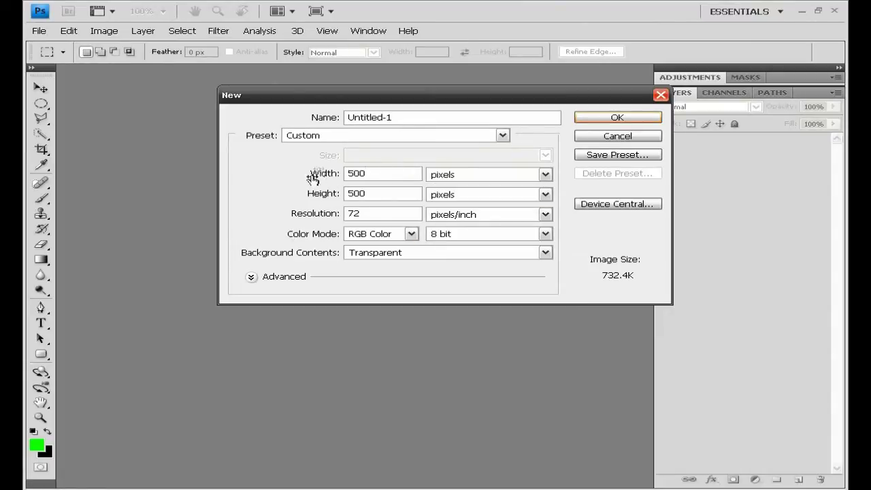
{"action": "key", "text": "super"}
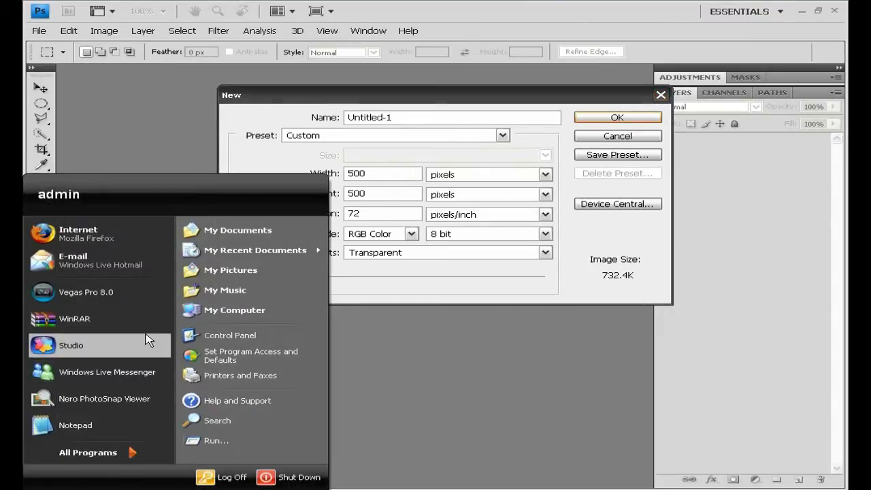
{"action": "left_click", "coordinate": [249, 338]}
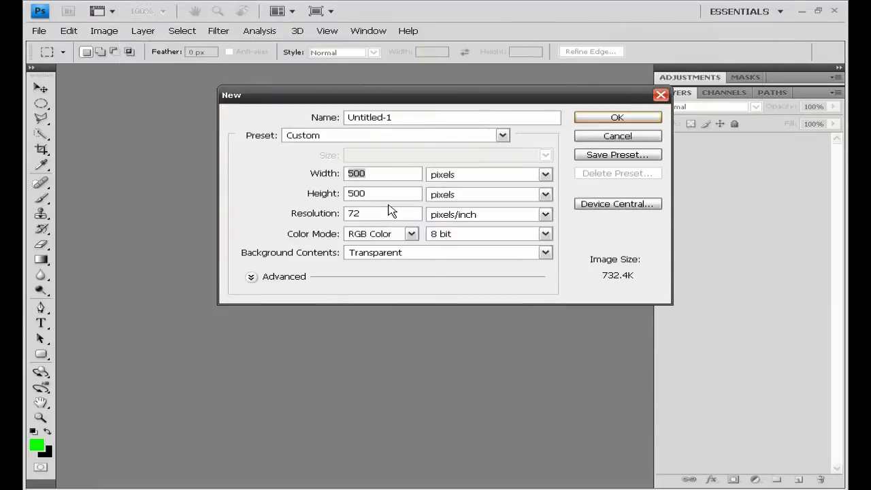
{"action": "key", "text": "BackSpace"}
Create Untitled-1: width 1024, height 768, resolution 4000 pixels/inch, White background contents
{"action": "type", "text": "024"}
{"action": "key", "text": "Tab"}
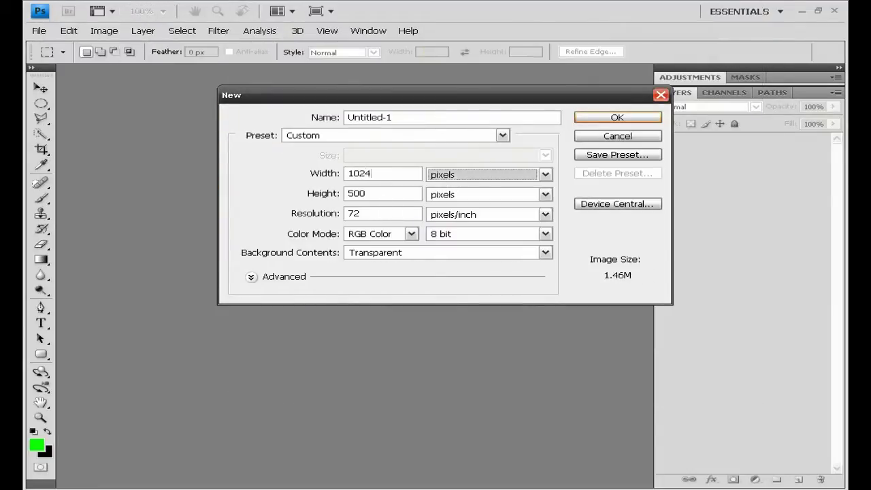
{"action": "key", "text": "Tab"}
{"action": "type", "text": "768"}
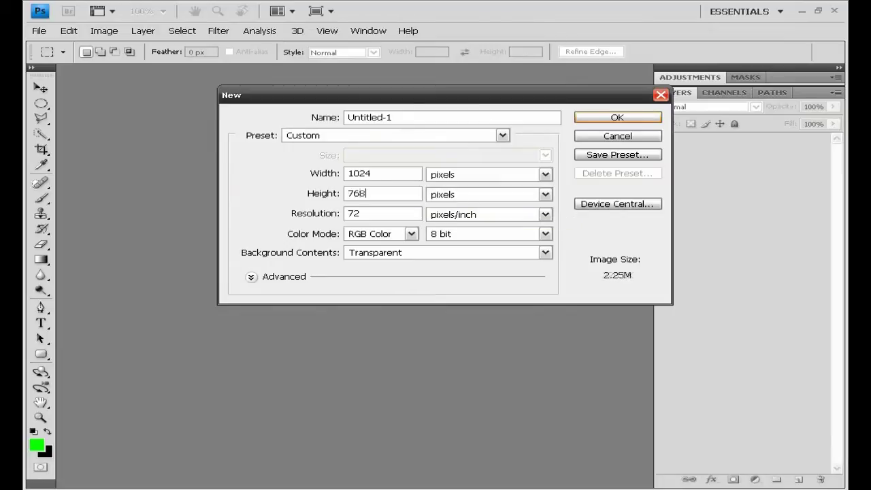
{"action": "key", "text": "Tab"}
{"action": "key", "text": "Tab"}
{"action": "type", "text": "4000"}
{"action": "left_click", "coordinate": [544, 252]}
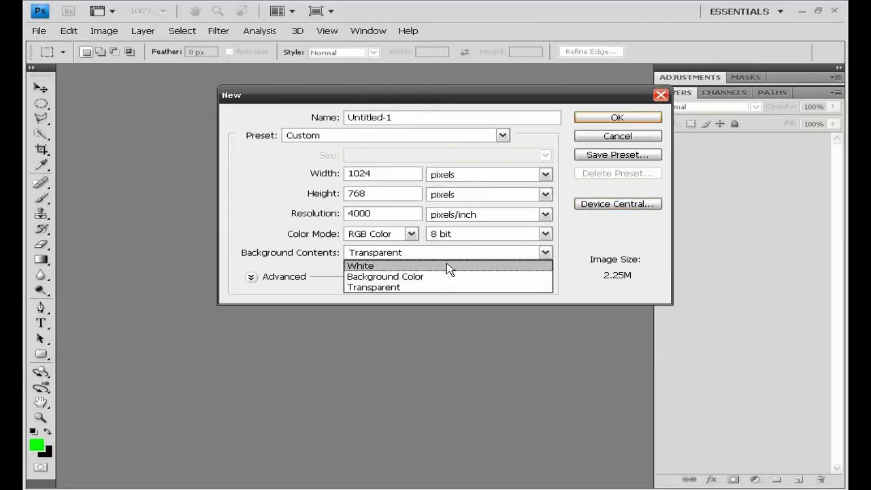
{"action": "left_click", "coordinate": [448, 267]}
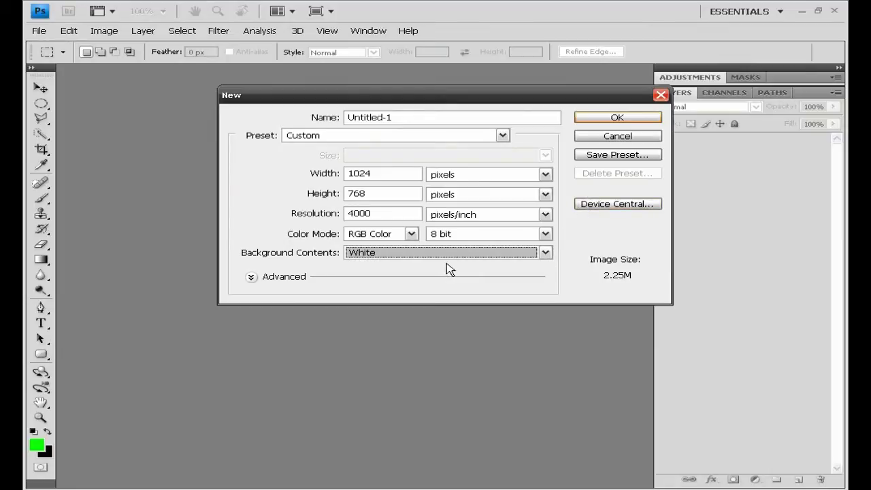
{"action": "left_click", "coordinate": [603, 123]}
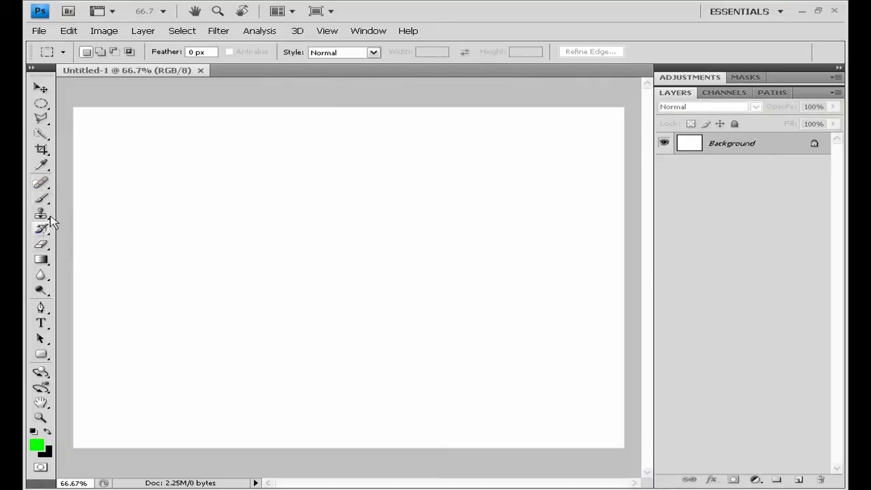
Switch to the Paint Bucket tool with black (000000) as the foreground colour
{"action": "left_click", "coordinate": [49, 270]}
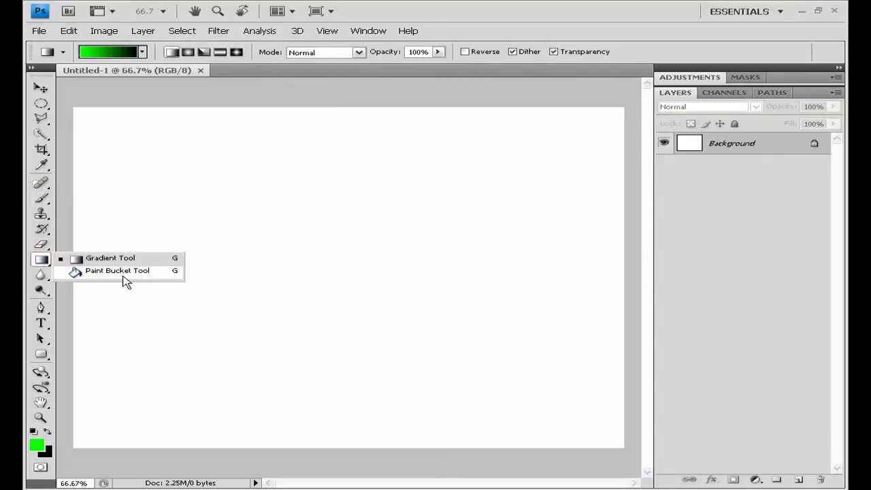
{"action": "left_click", "coordinate": [95, 274]}
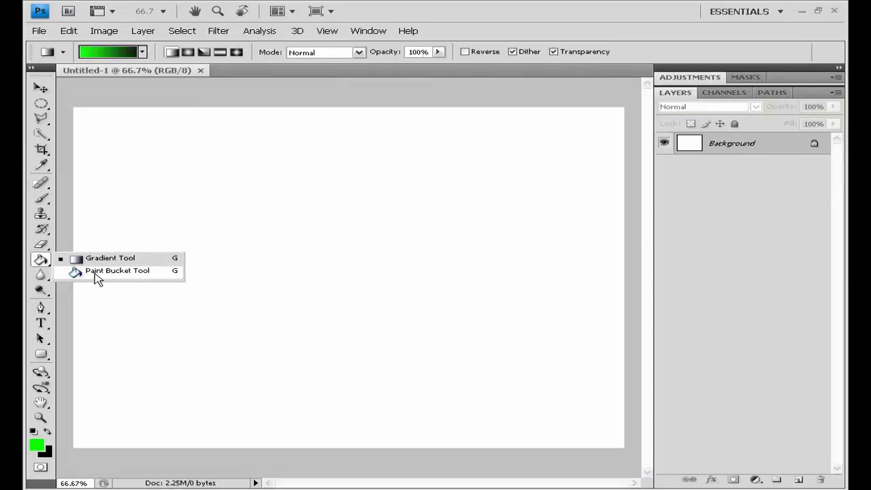
{"action": "left_click", "coordinate": [36, 444]}
{"action": "mouse_move", "coordinate": [391, 285]}
{"action": "left_mouse_down"}
{"action": "mouse_move", "coordinate": [413, 306]}
{"action": "mouse_move", "coordinate": [375, 340]}
{"action": "left_mouse_up"}
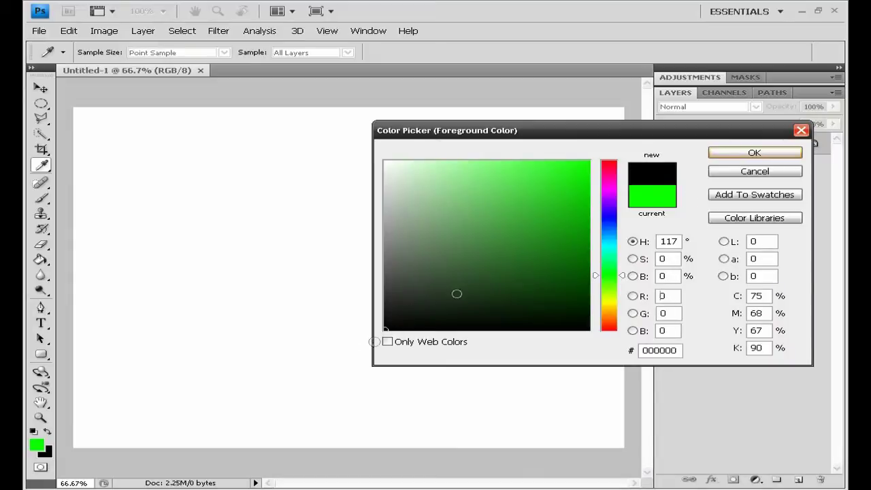
{"action": "left_click", "coordinate": [721, 158]}
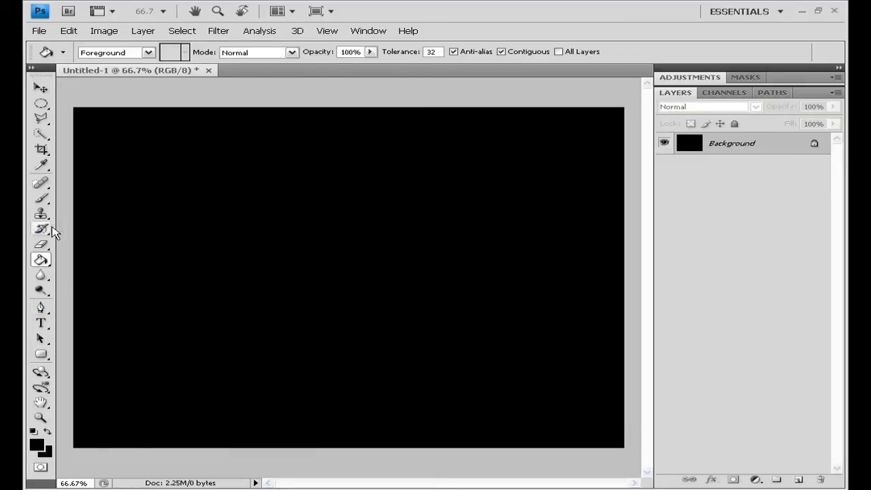
Select the Brush tool with the 586 px burst brush, enlarged to 1714 px Master Diameter
{"action": "left_click", "coordinate": [48, 198]}
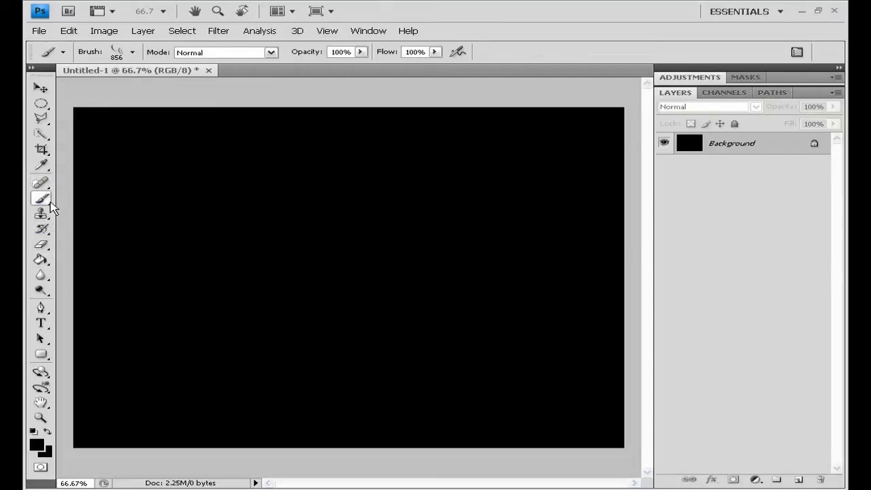
{"action": "left_click", "coordinate": [134, 58]}
{"action": "left_click", "coordinate": [207, 183]}
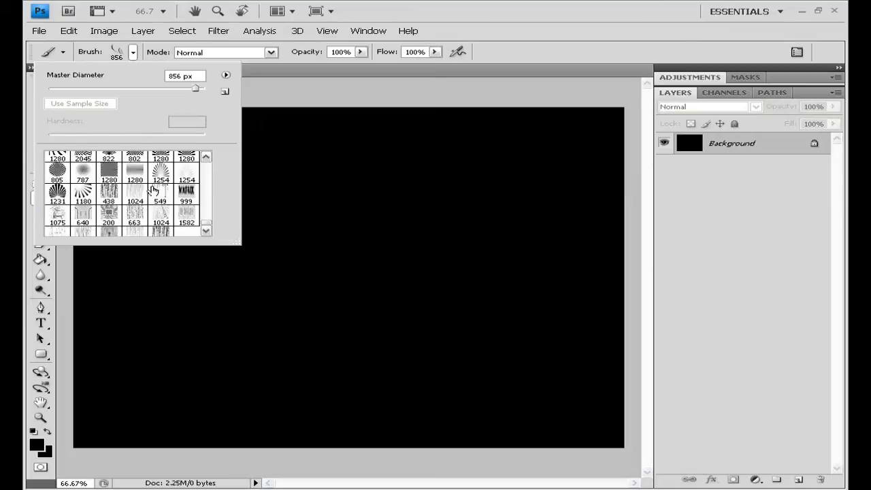
{"action": "left_click", "coordinate": [205, 157]}
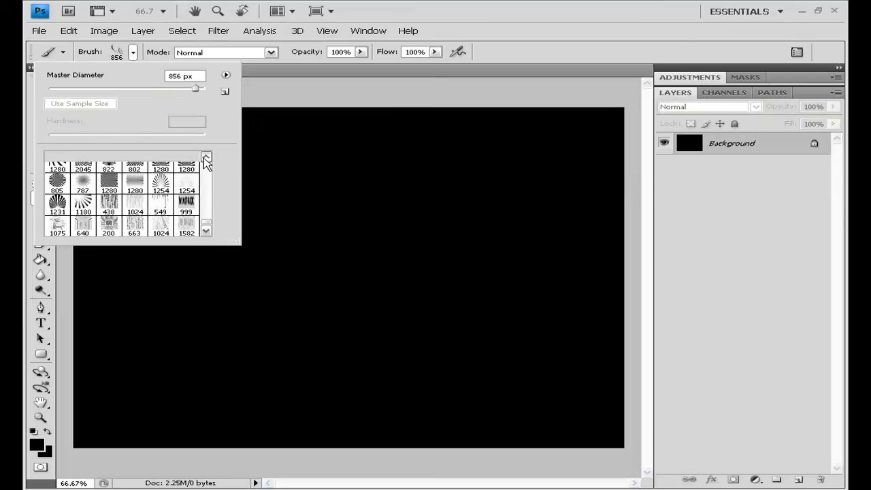
{"action": "left_click", "coordinate": [205, 157]}
{"action": "left_click", "coordinate": [206, 159]}
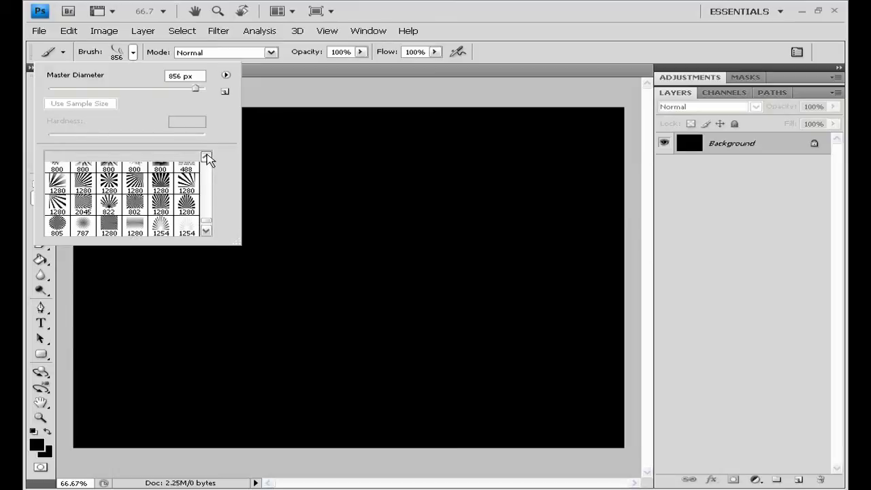
{"action": "left_click", "coordinate": [207, 159]}
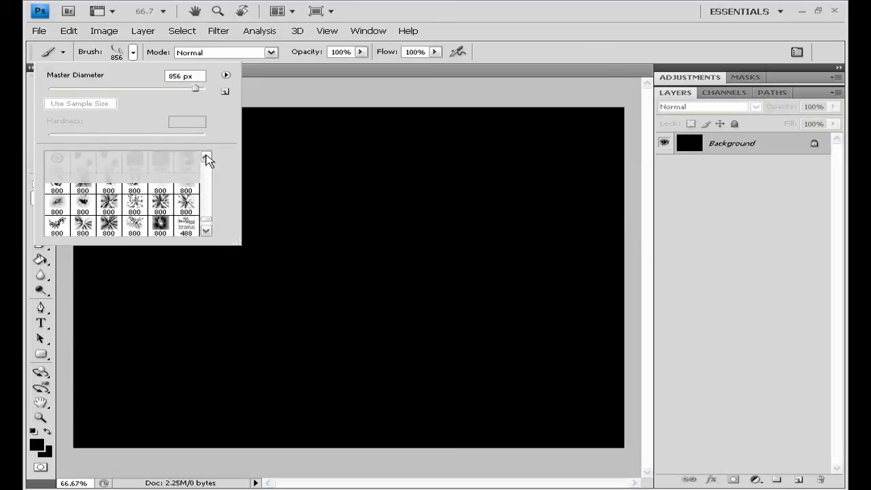
{"action": "left_click", "coordinate": [207, 158]}
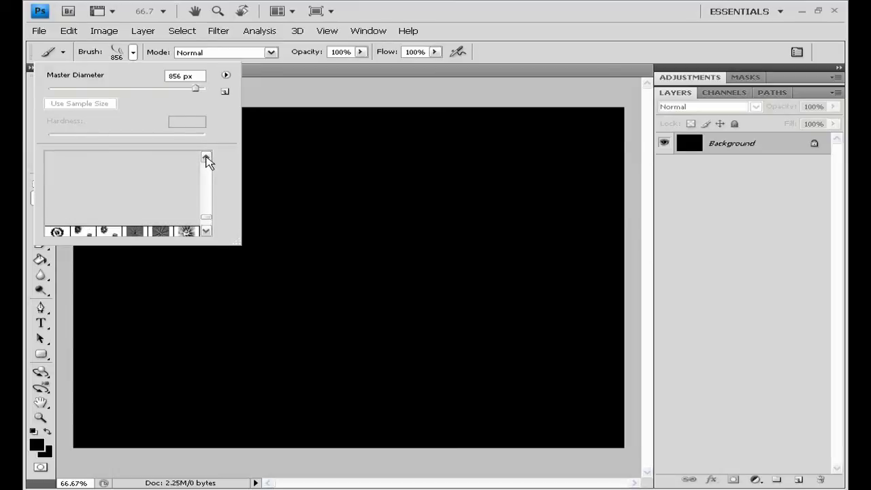
{"action": "left_click", "coordinate": [193, 208]}
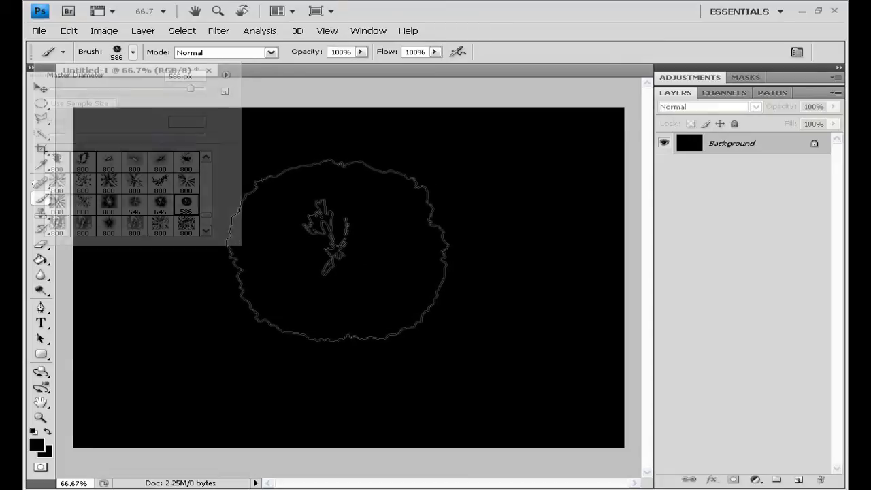
{"action": "right_click", "coordinate": [345, 251]}
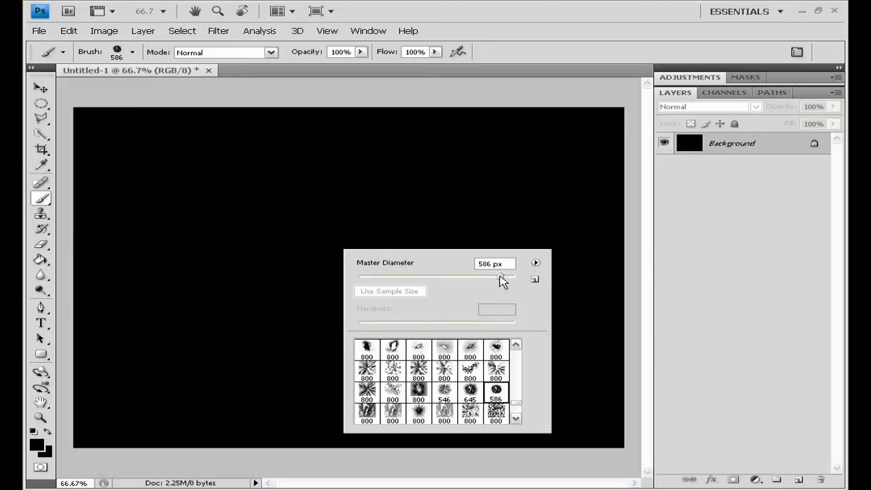
{"action": "left_click_drag", "start_coordinate": [499, 279], "coordinate": [511, 277]}
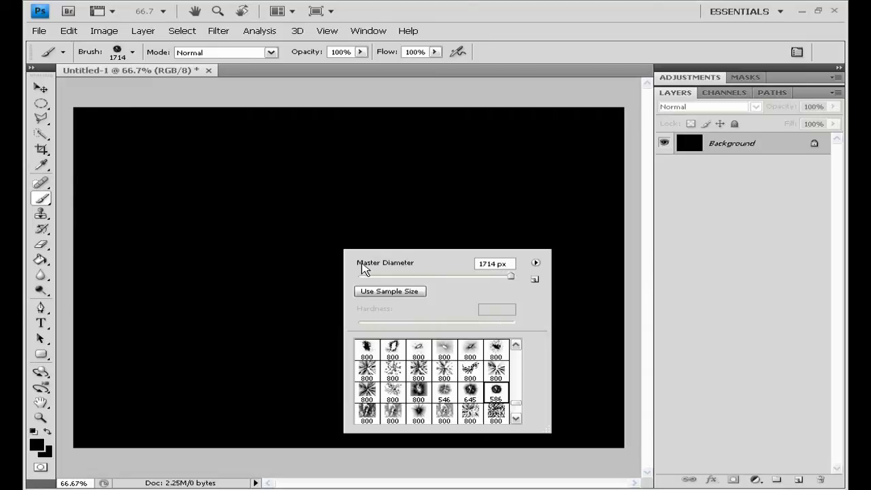
{"action": "left_click", "coordinate": [334, 259]}
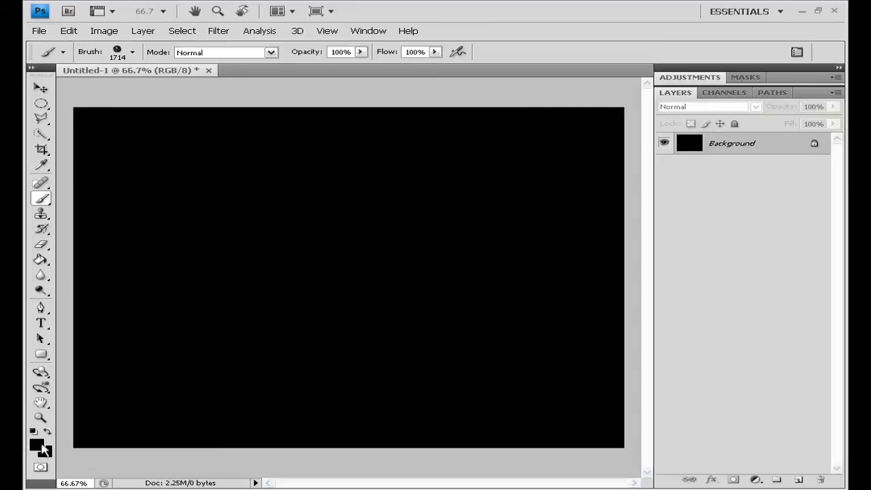
Set the foreground colour to green 0cff00 and stamp the burst at the canvas centre
{"action": "left_click", "coordinate": [41, 446]}
{"action": "left_click_drag", "start_coordinate": [492, 258], "coordinate": [588, 161]}
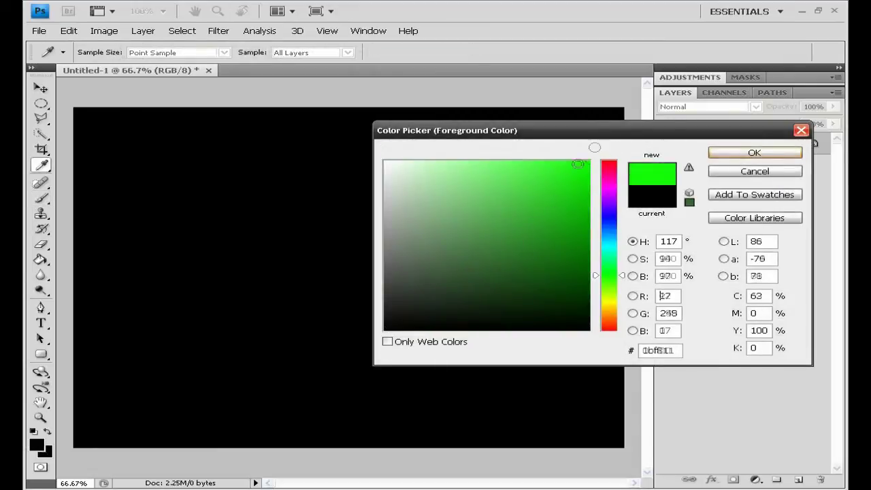
{"action": "left_click", "coordinate": [754, 151]}
{"action": "key", "text": "b"}
{"action": "left_click", "coordinate": [317, 276]}
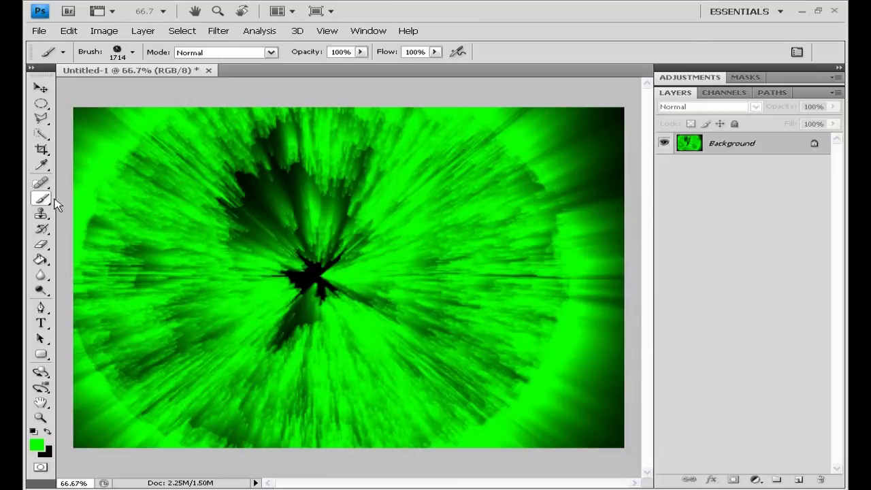
Browse the brush presets and try the 830 brush shape without painting
{"action": "left_click", "coordinate": [132, 52]}
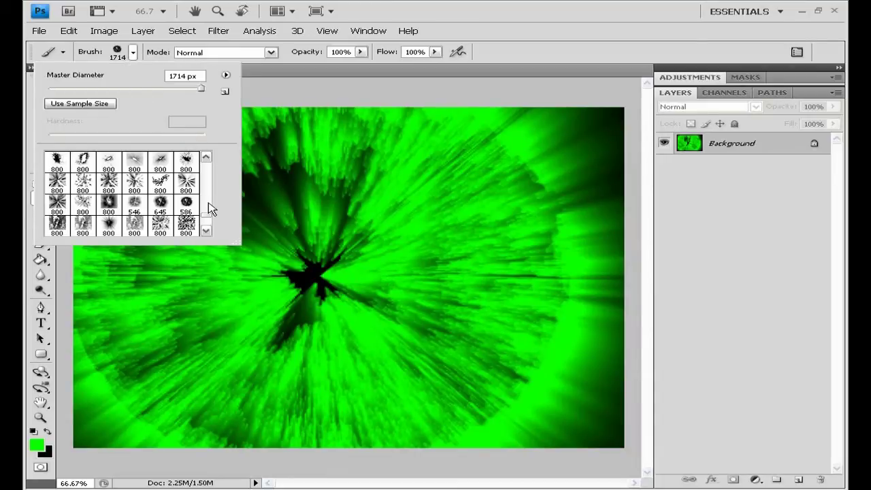
{"action": "left_click_drag", "start_coordinate": [206, 217], "coordinate": [205, 202]}
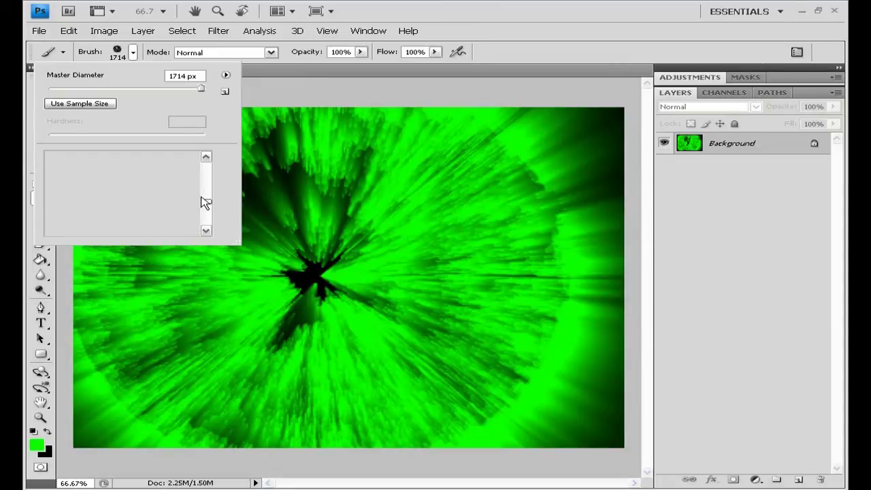
{"action": "scroll", "coordinate": [198, 171], "scroll_direction": "up", "scroll_amount": 5}
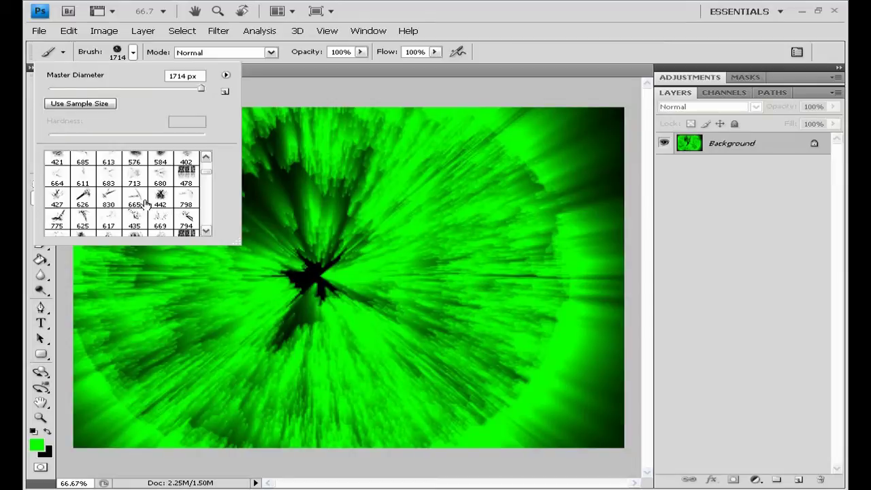
{"action": "left_click", "coordinate": [108, 197]}
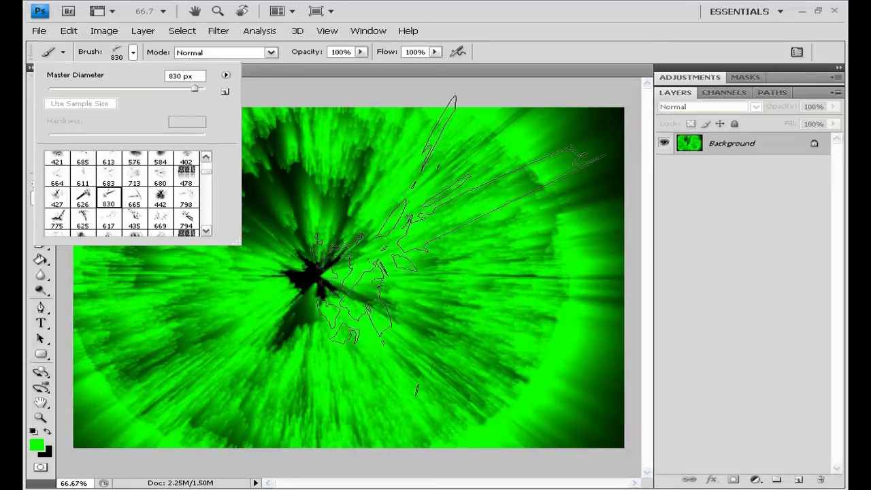
{"action": "key", "text": "Return"}
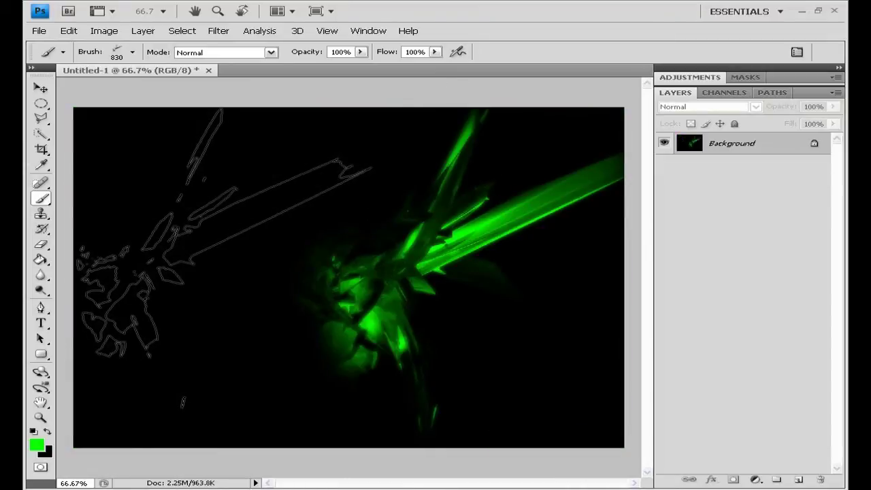
Stamp the 625 brush shape at the lower left and the 871 shape at the upper left
{"action": "left_click", "coordinate": [132, 51]}
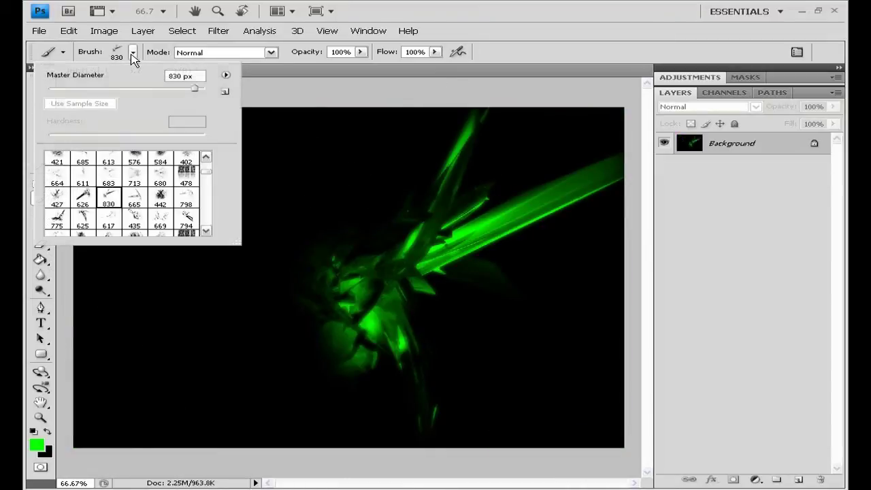
{"action": "left_click", "coordinate": [91, 212]}
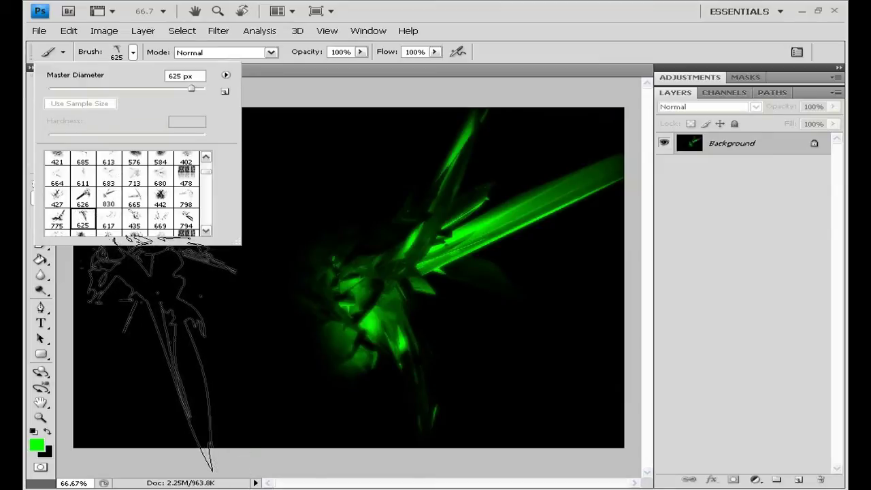
{"action": "left_click", "coordinate": [147, 335]}
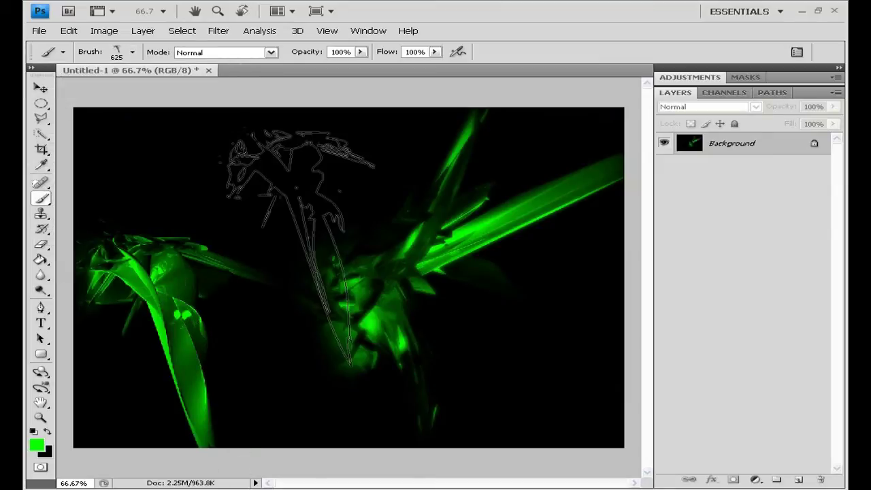
{"action": "left_click", "coordinate": [132, 55]}
{"action": "scroll", "coordinate": [168, 211], "scroll_direction": "down", "scroll_amount": 2}
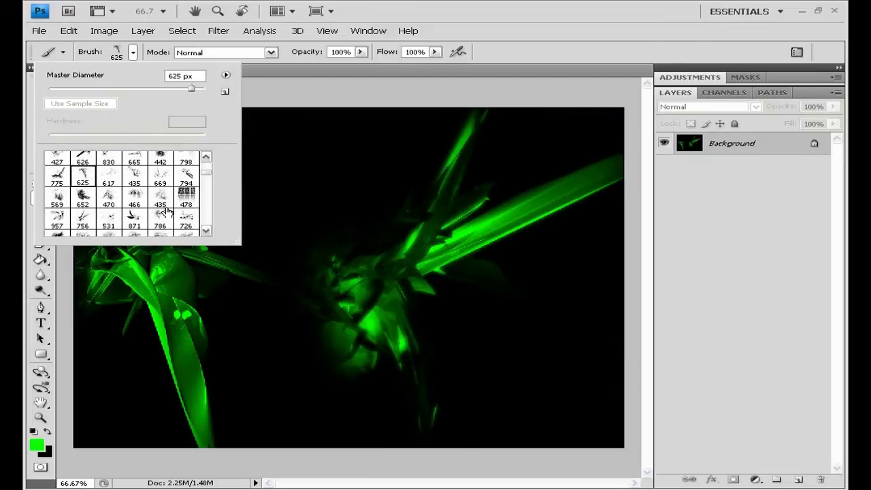
{"action": "left_click", "coordinate": [126, 229]}
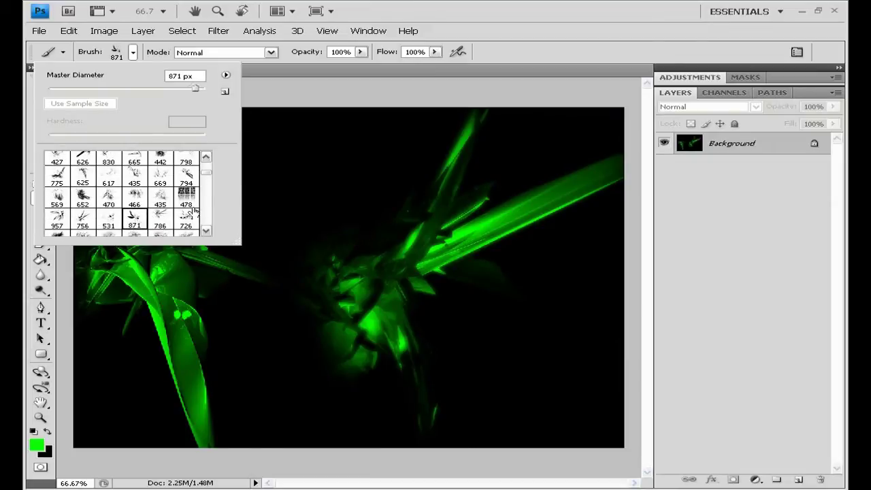
{"action": "left_click", "coordinate": [213, 163]}
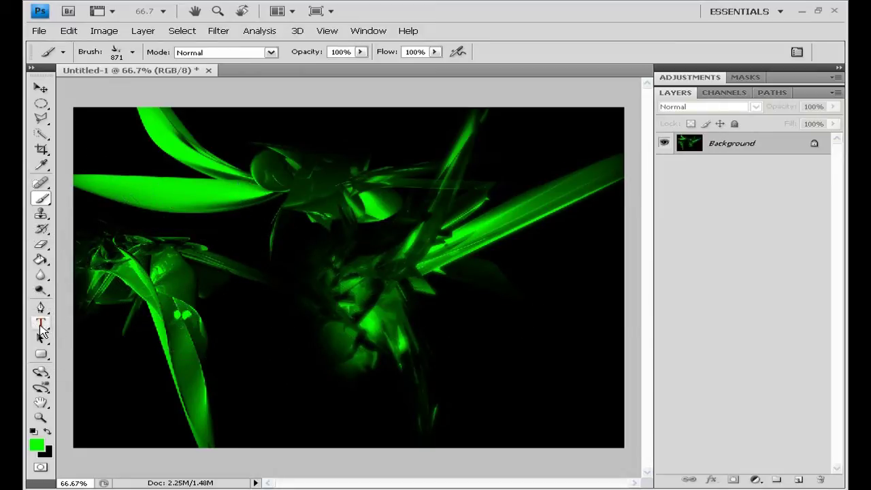
Start a new text layer on the canvas in the Freak out, Go bananas font
{"action": "left_click", "coordinate": [41, 327]}
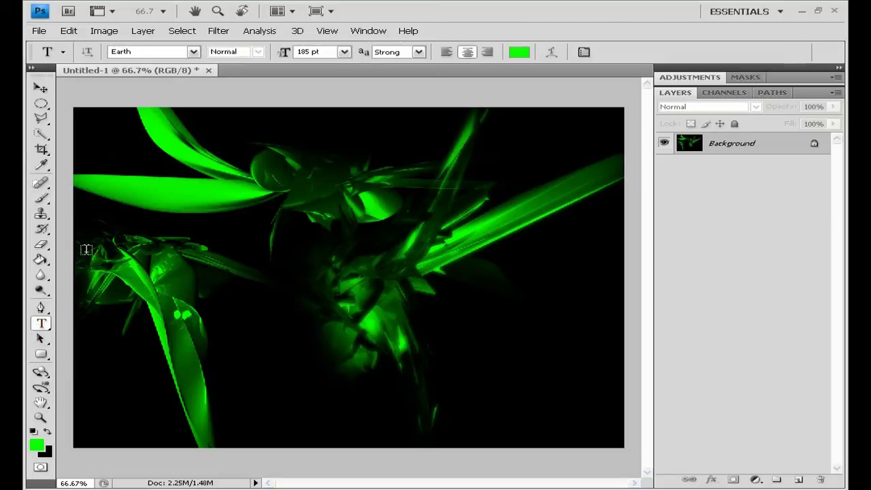
{"action": "left_click", "coordinate": [193, 51]}
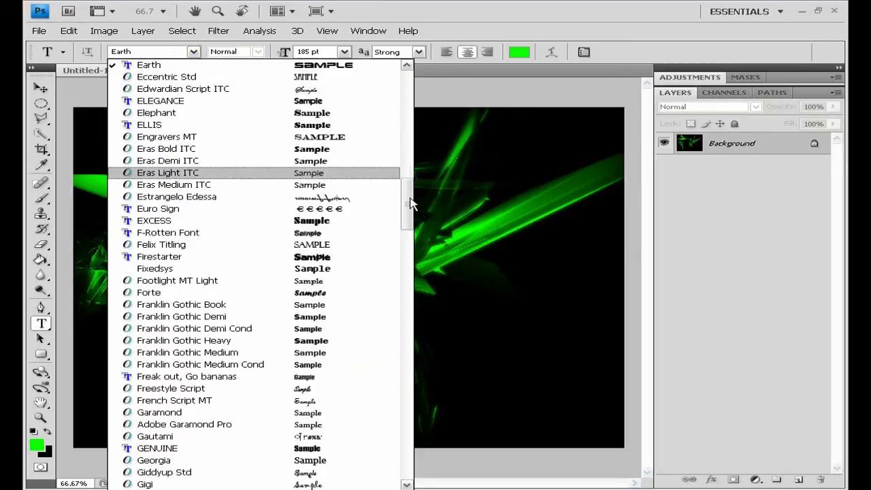
{"action": "mouse_move", "coordinate": [411, 203]}
{"action": "left_mouse_down"}
{"action": "mouse_move", "coordinate": [409, 125]}
{"action": "mouse_move", "coordinate": [407, 215]}
{"action": "left_mouse_up"}
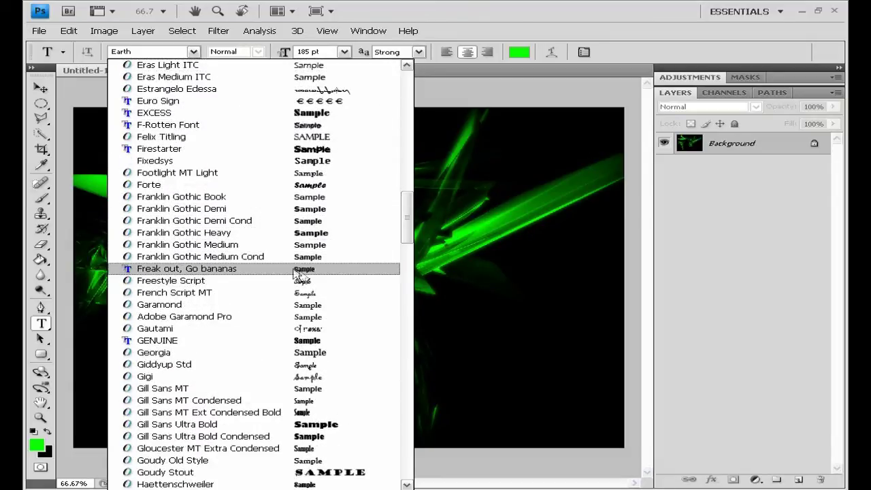
{"action": "left_click", "coordinate": [292, 270]}
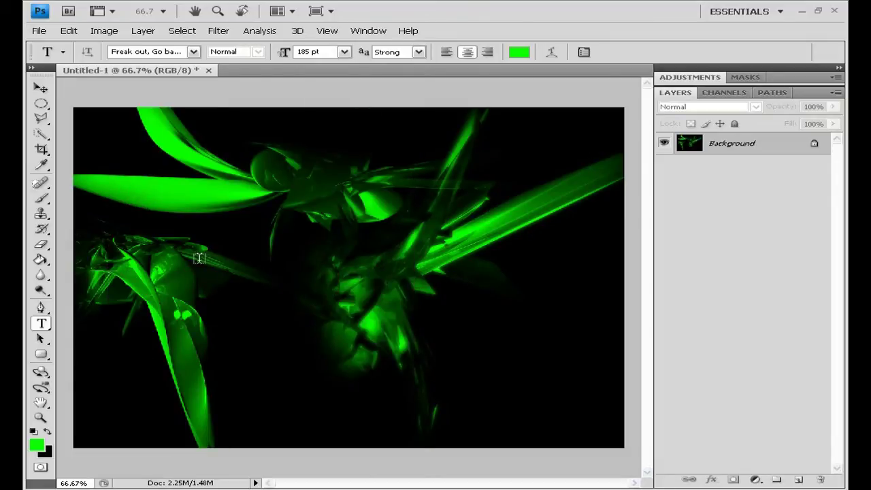
{"action": "left_click", "coordinate": [273, 310]}
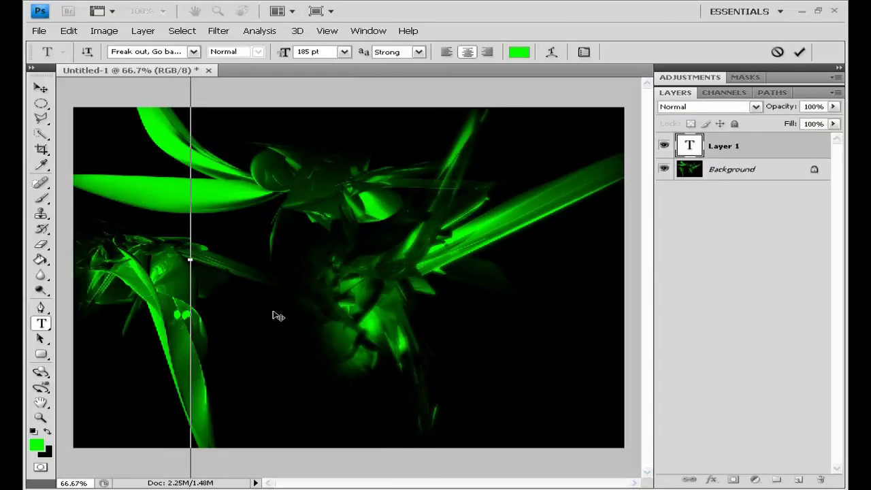
Type the TouzelReborn title and reduce its size from 36 pt through 18 pt to 6 pt
{"action": "left_click", "coordinate": [344, 52]}
{"action": "left_click", "coordinate": [339, 219]}
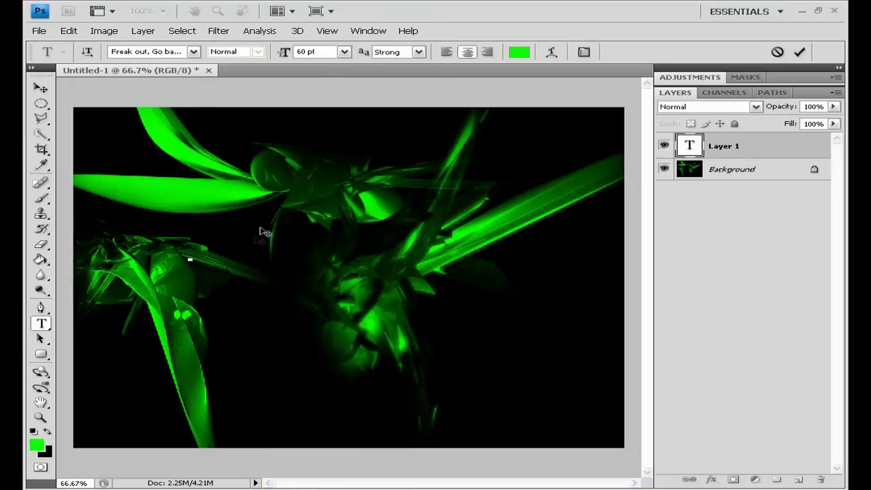
{"action": "left_click", "coordinate": [344, 52]}
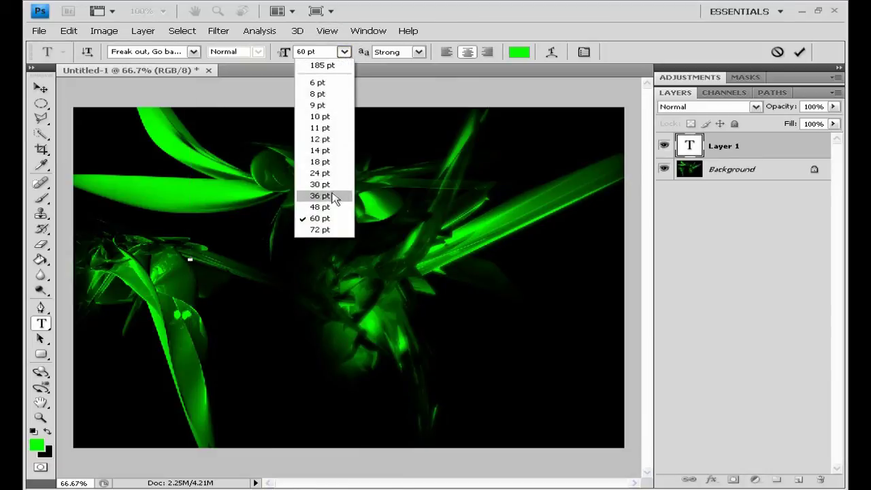
{"action": "left_click", "coordinate": [320, 196]}
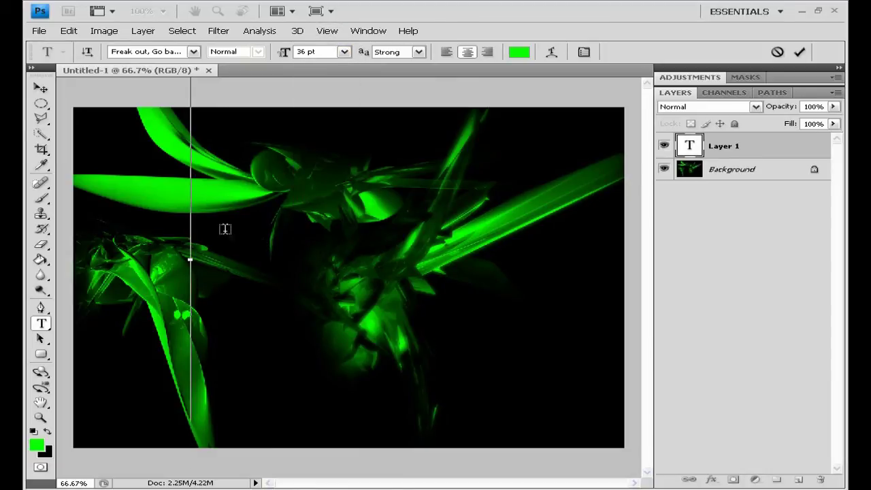
{"action": "type", "text": "JUZ"}
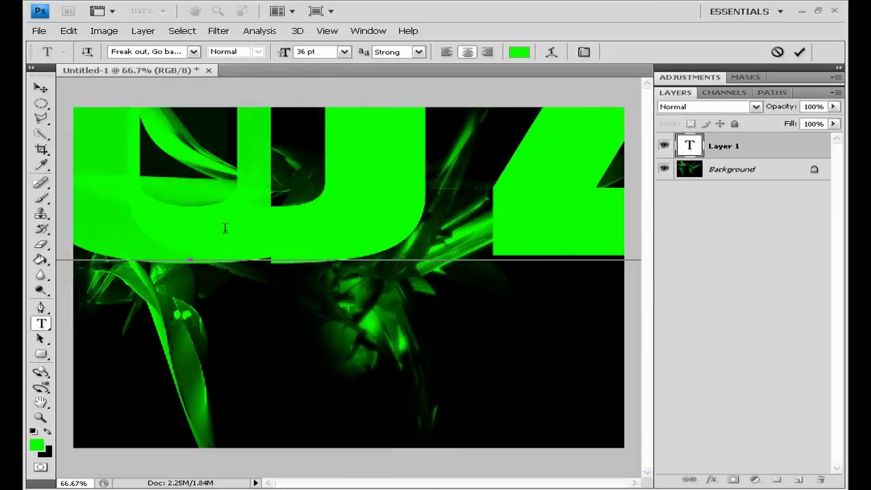
{"action": "type", "text": "Uam"}
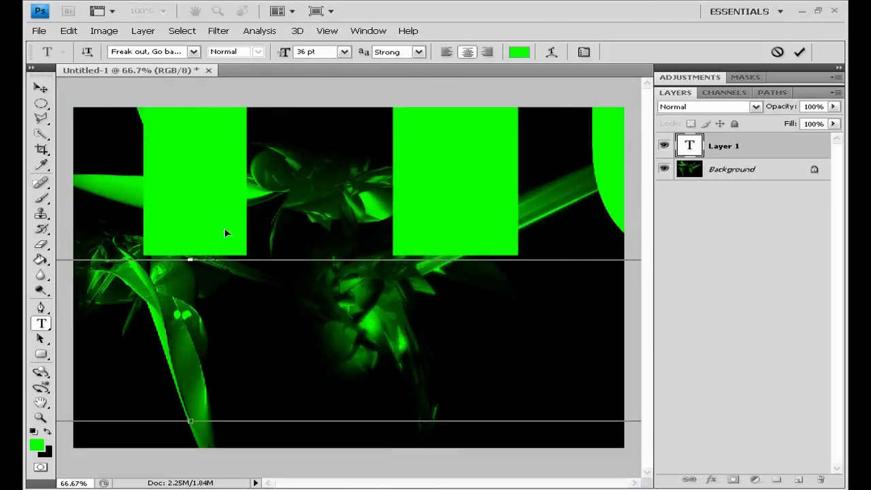
{"action": "key", "text": "ctrl+a"}
{"action": "left_click", "coordinate": [345, 52]}
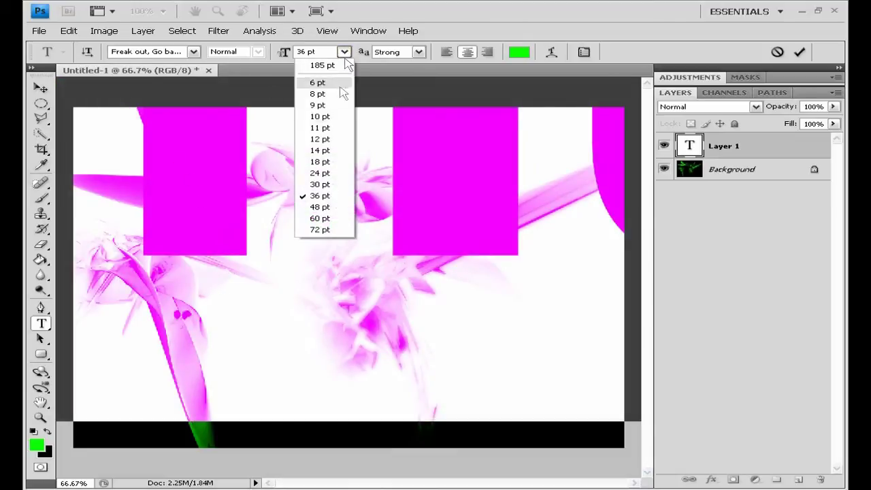
{"action": "left_click", "coordinate": [319, 161]}
{"action": "left_click", "coordinate": [345, 52]}
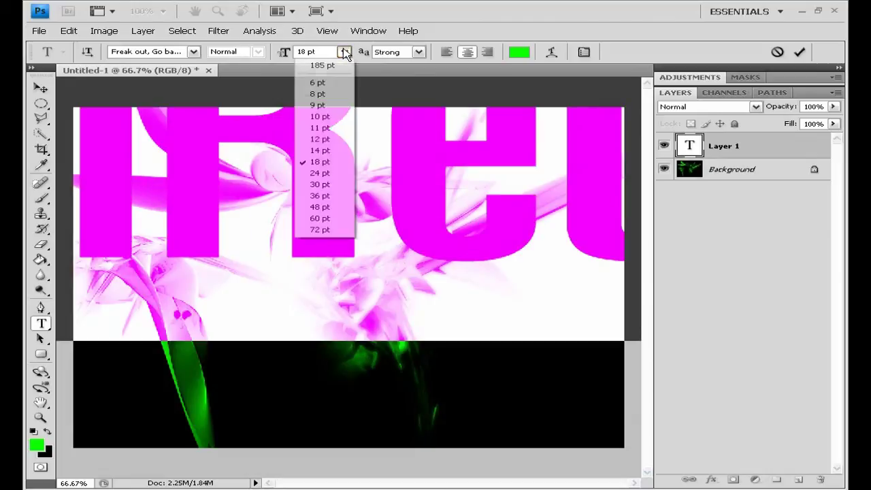
{"action": "left_click", "coordinate": [323, 83]}
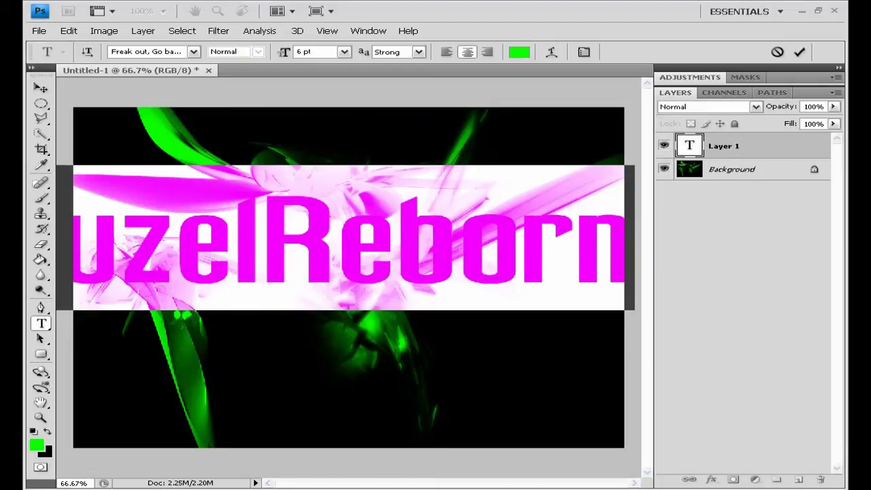
Scale the text down to about 4.2 pt, move it to the canvas centre, and commit
{"action": "left_click", "coordinate": [190, 267]}
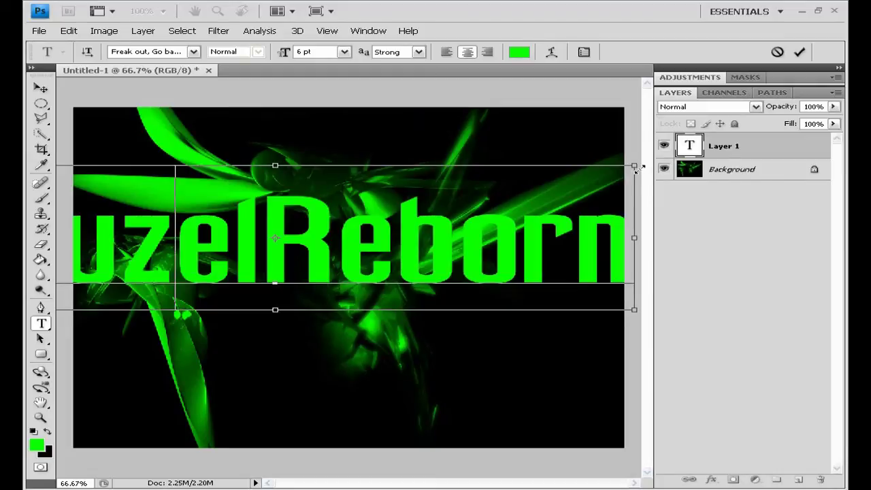
{"action": "left_click_drag", "start_coordinate": [639, 166], "coordinate": [350, 209]}
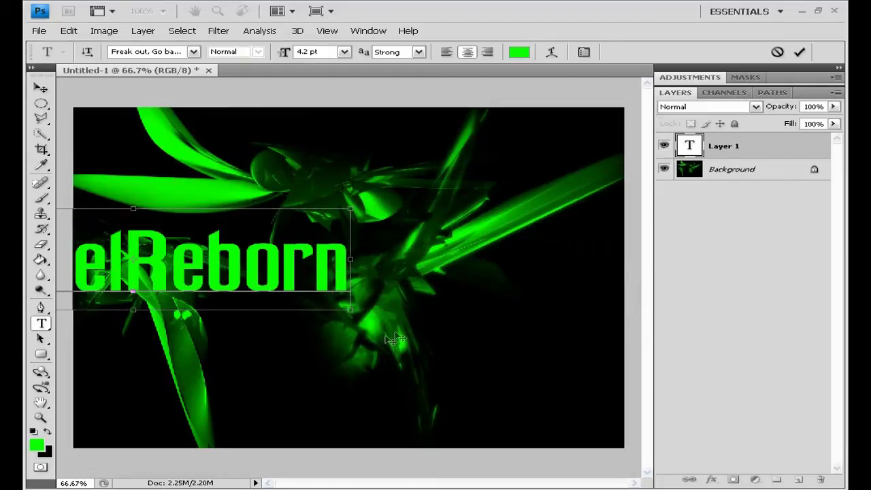
{"action": "left_click_drag", "start_coordinate": [394, 338], "coordinate": [590, 347]}
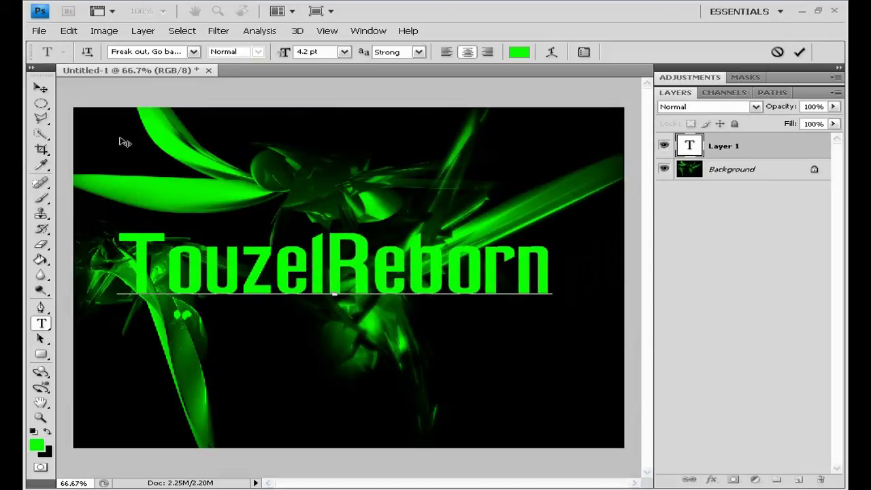
{"action": "left_click", "coordinate": [40, 88]}
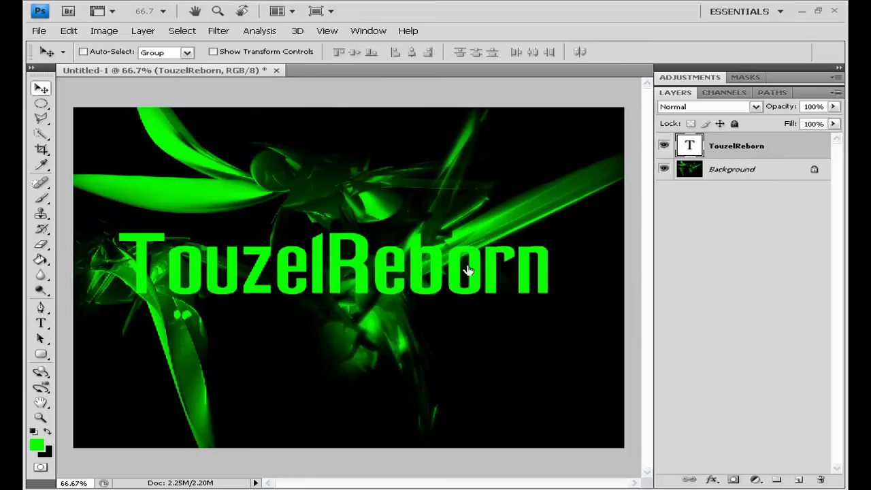
Add Bevel and Emboss plus a Reflected Gradient Overlay to the text, then nudge it right
{"action": "double_click", "coordinate": [774, 149]}
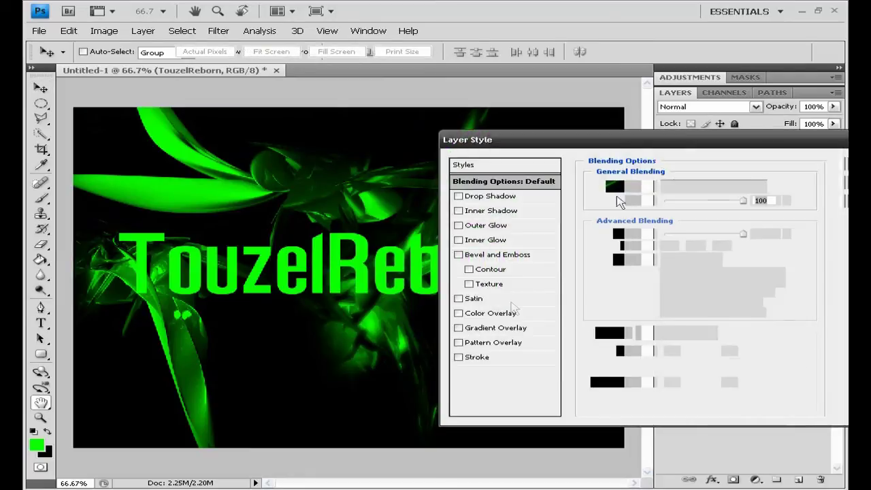
{"action": "left_click_drag", "start_coordinate": [612, 147], "coordinate": [382, 128]}
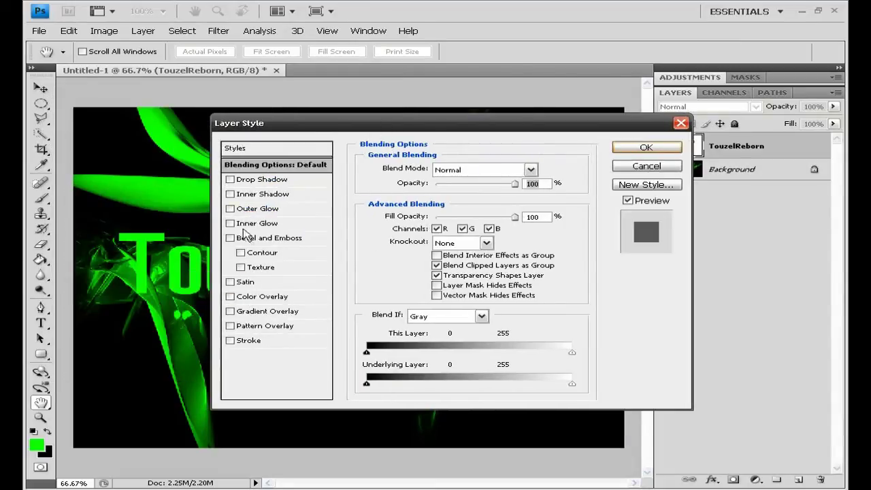
{"action": "left_click", "coordinate": [230, 238]}
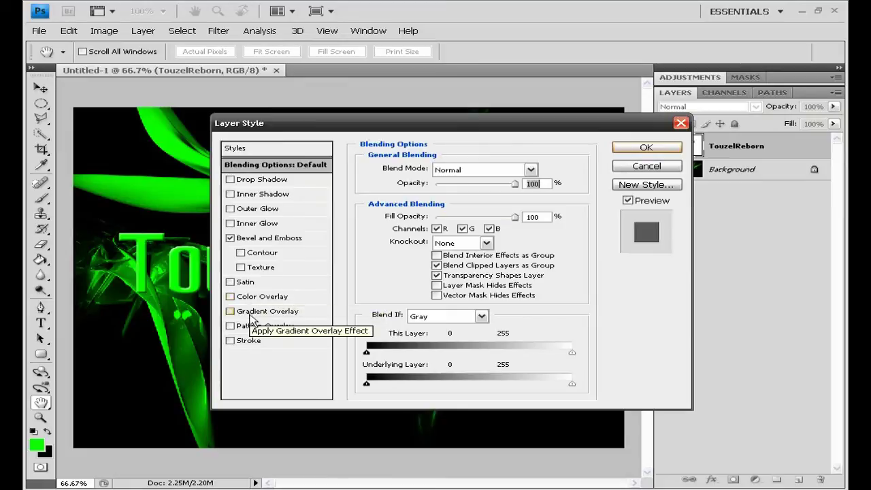
{"action": "left_click", "coordinate": [231, 311]}
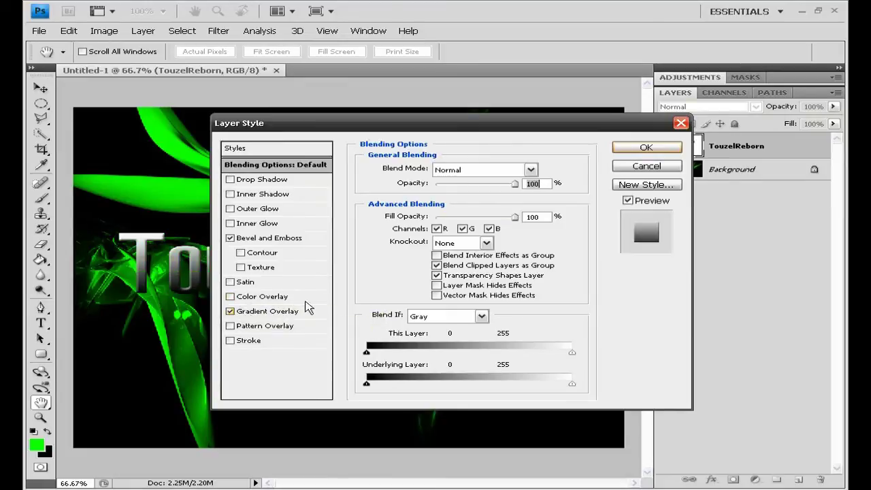
{"action": "left_click", "coordinate": [286, 311]}
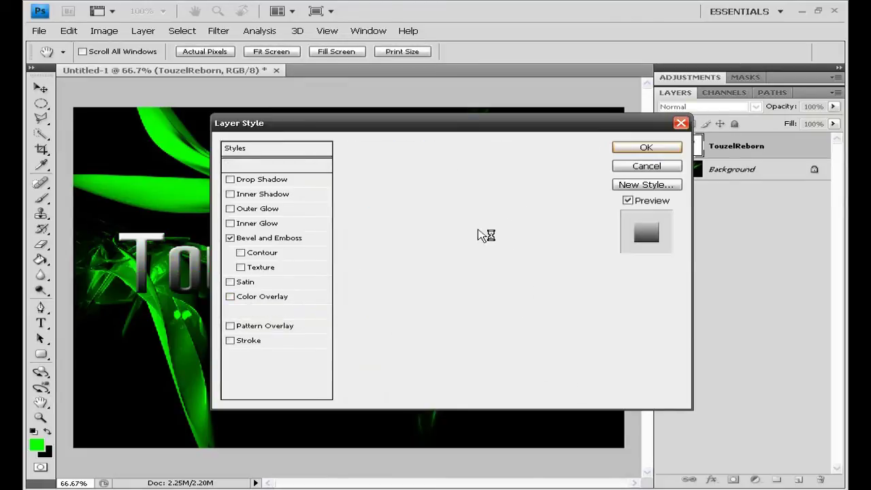
{"action": "left_click", "coordinate": [466, 218]}
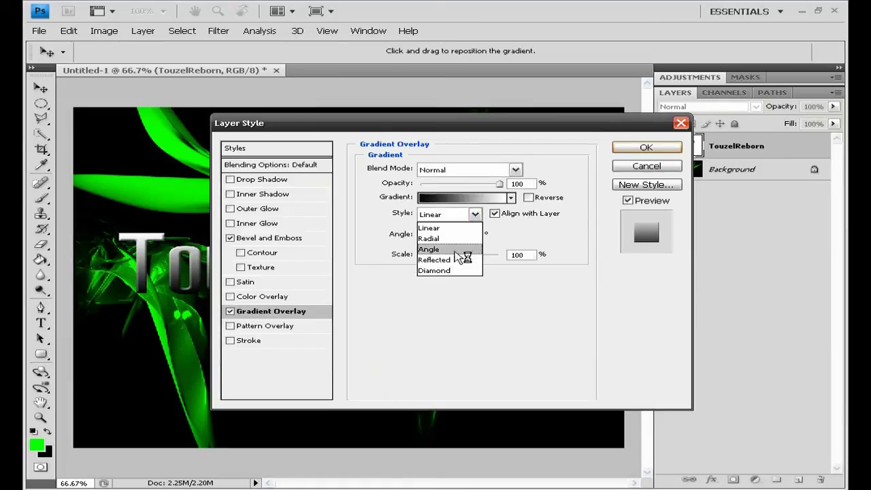
{"action": "left_click", "coordinate": [456, 259]}
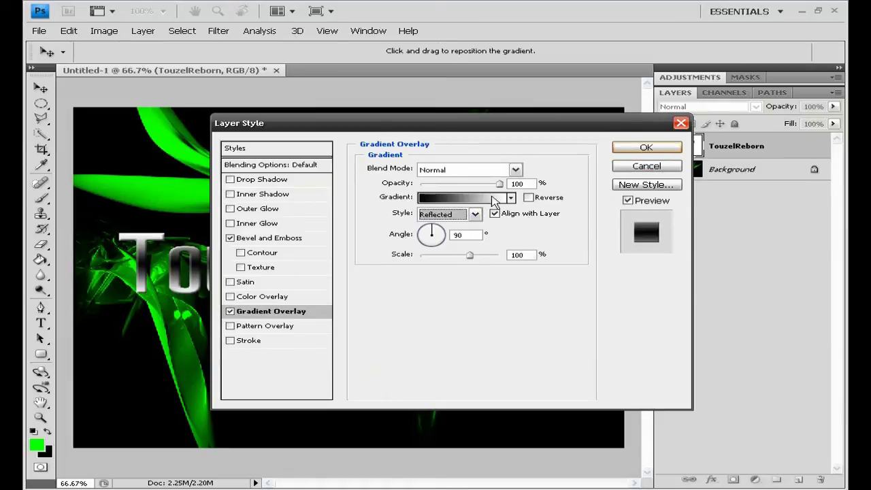
{"action": "left_click", "coordinate": [645, 147]}
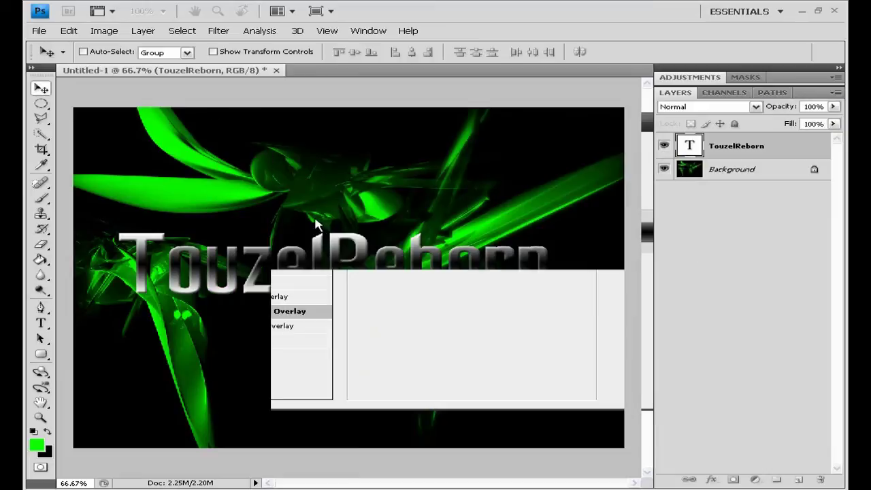
{"action": "left_click_drag", "start_coordinate": [354, 312], "coordinate": [359, 311]}
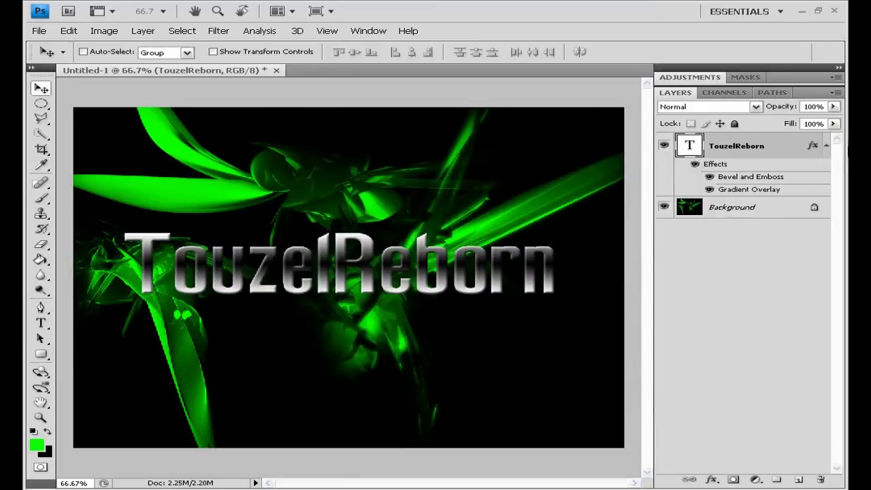
{"action": "left_click", "coordinate": [824, 147]}
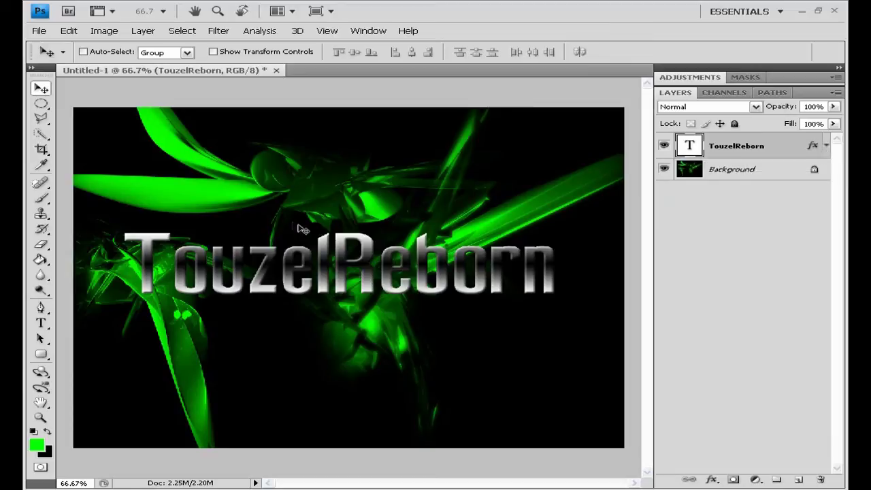
Save a quality-12 JPEG named Wallpaper in My Pictures, then quit without saving Untitled-1
{"action": "left_click", "coordinate": [39, 31]}
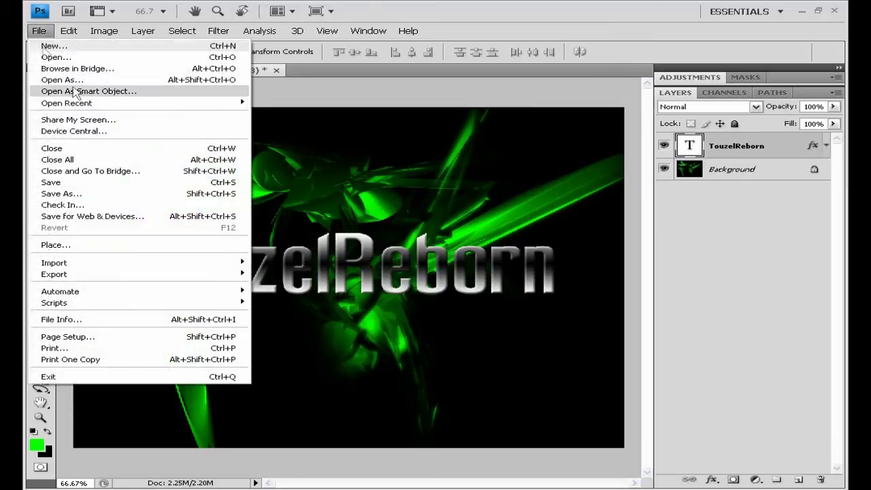
{"action": "left_click", "coordinate": [111, 197]}
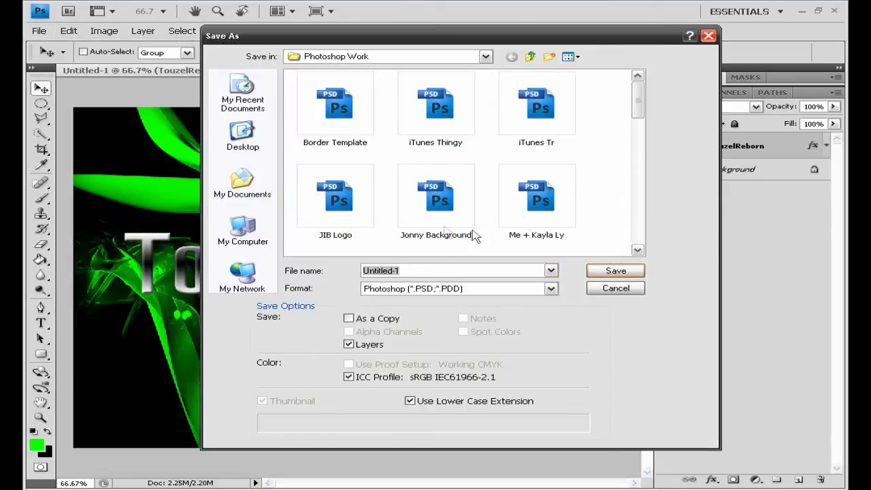
{"action": "left_click", "coordinate": [530, 57]}
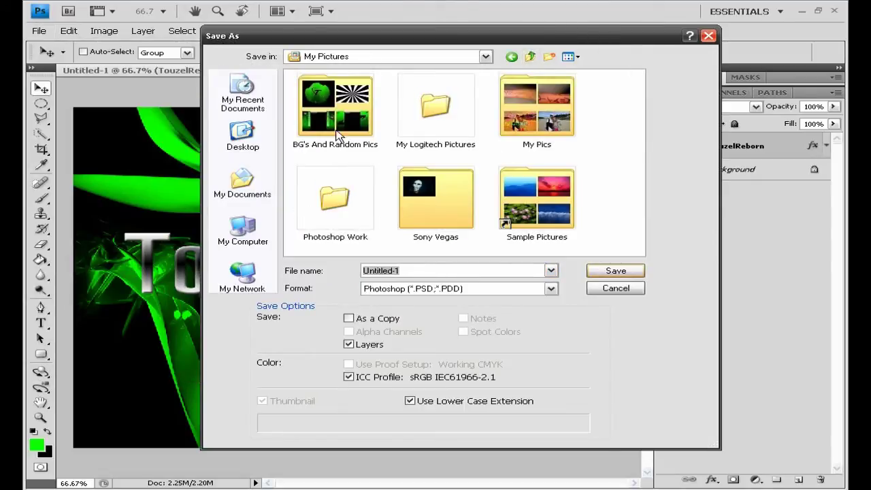
{"action": "left_click", "coordinate": [550, 288]}
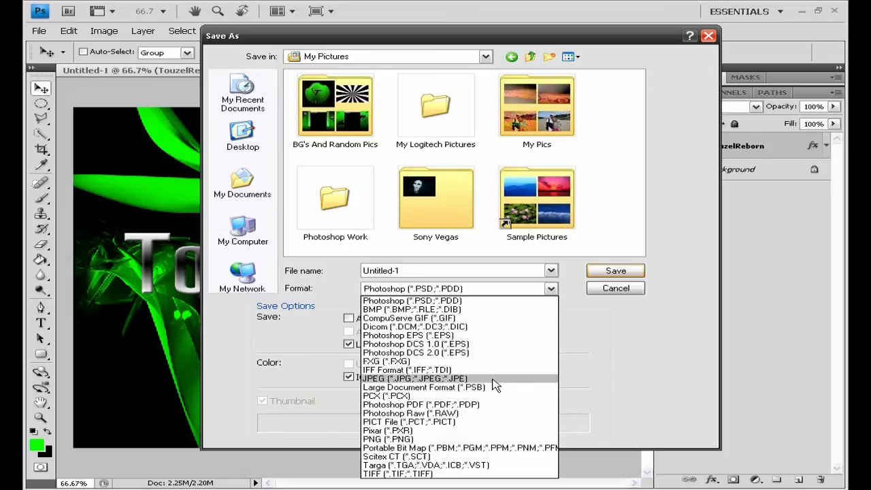
{"action": "left_click", "coordinate": [494, 379]}
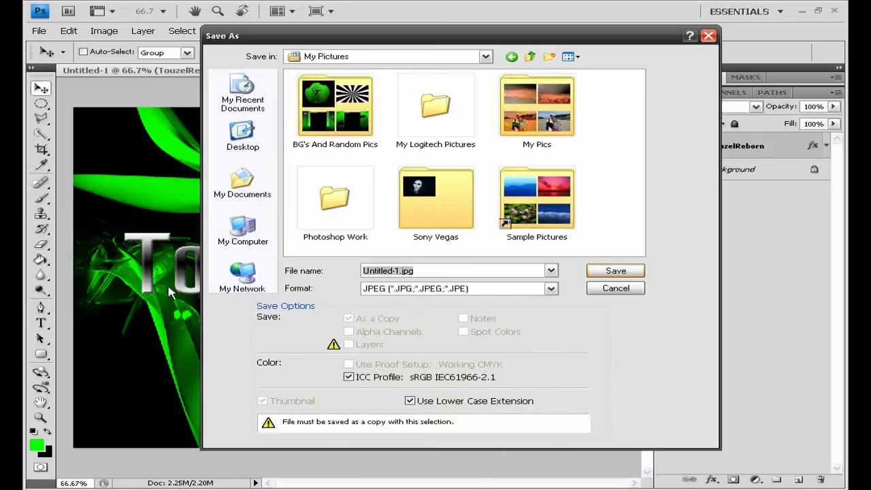
{"action": "key", "text": "BackSpace"}
{"action": "type", "text": "Wallpaper"}
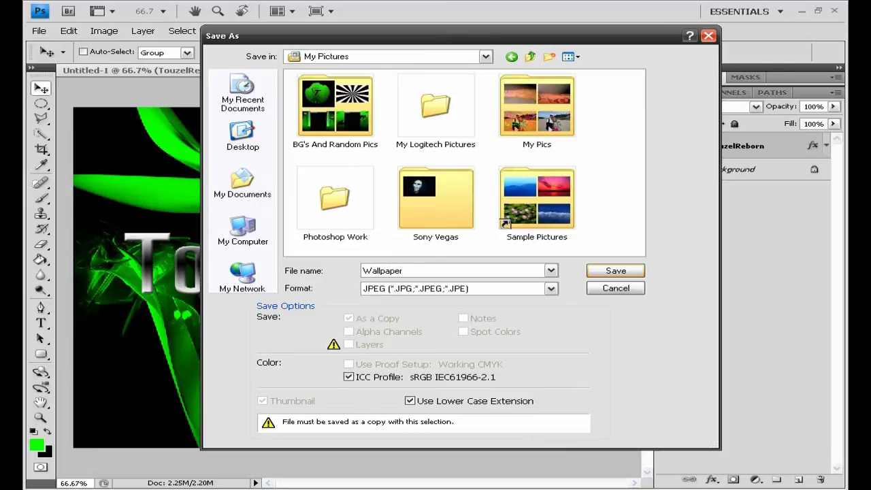
{"action": "key", "text": "Return"}
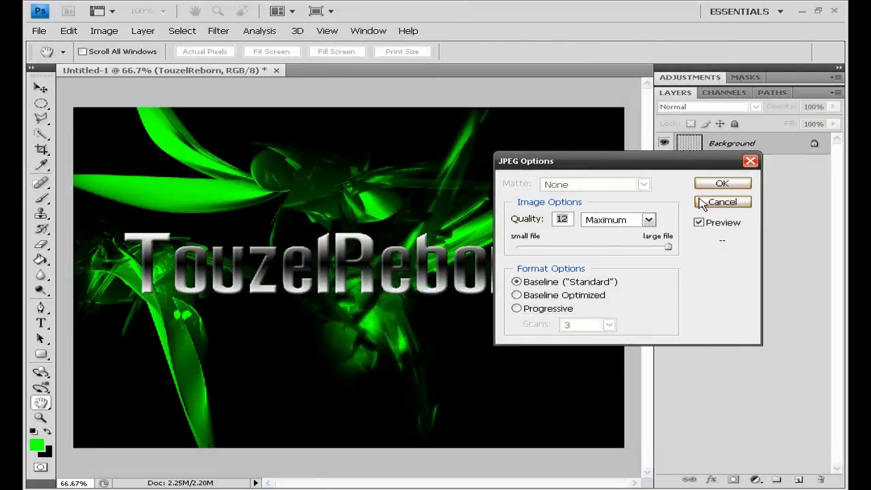
{"action": "left_click", "coordinate": [718, 184]}
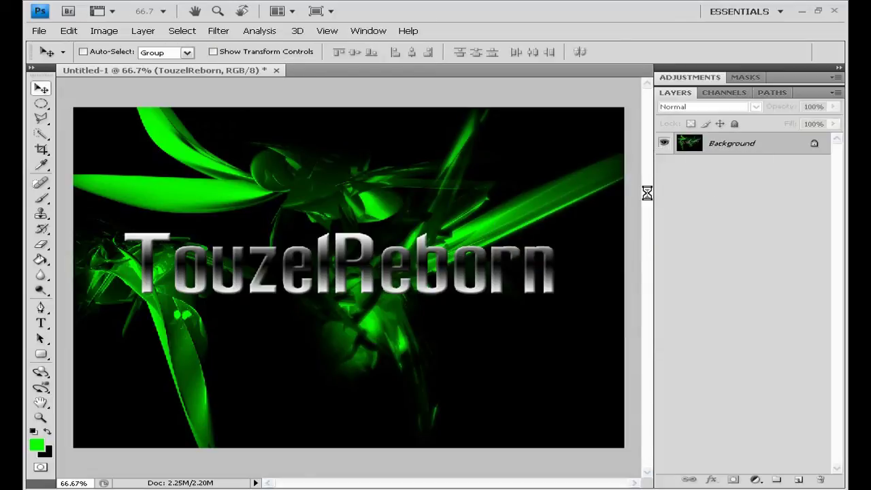
{"action": "left_click", "coordinate": [837, 10]}
{"action": "left_click", "coordinate": [436, 204]}
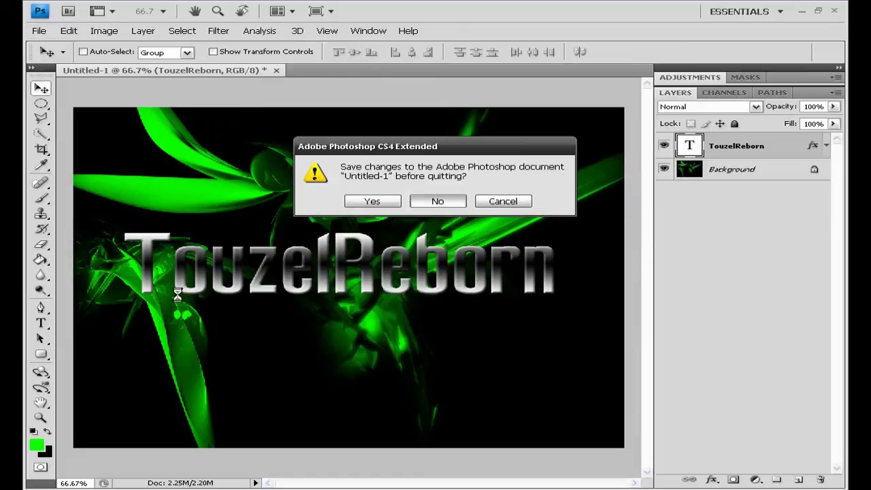
Preview Wallpaper.jpg from My Pictures in the image viewer, then close the viewer and folder
{"action": "key", "text": "super"}
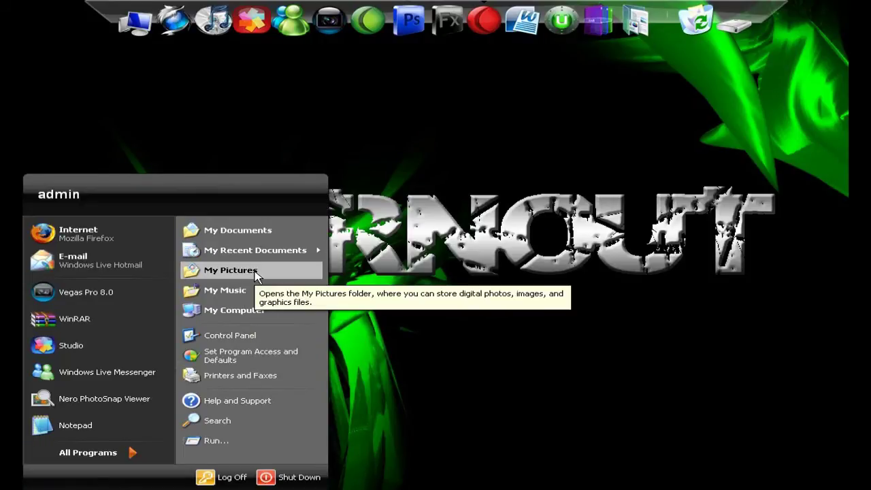
{"action": "left_click", "coordinate": [257, 272]}
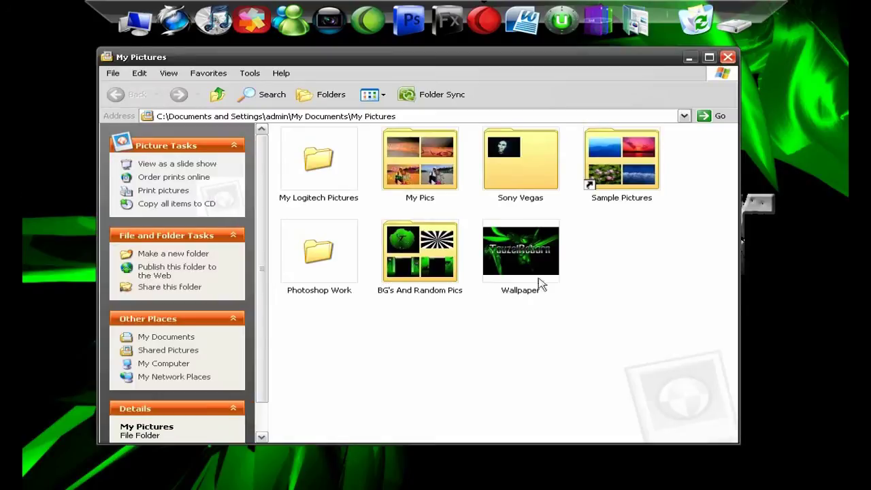
{"action": "left_click", "coordinate": [524, 265]}
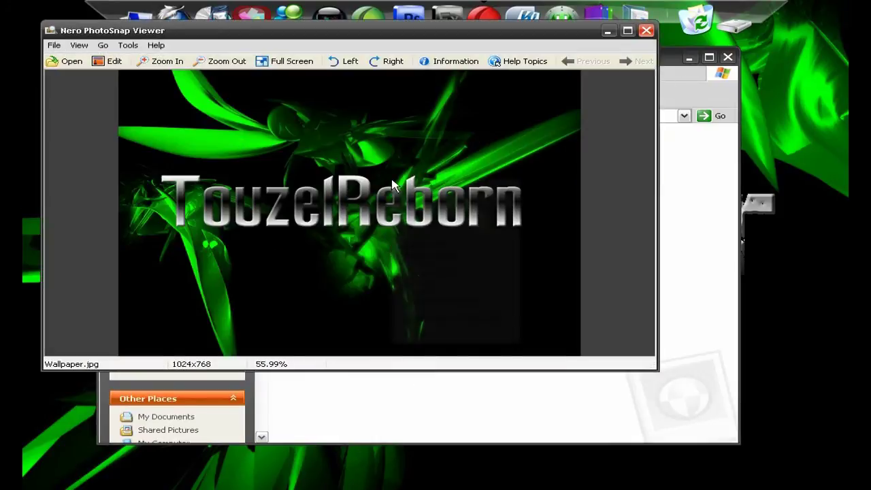
{"action": "right_click", "coordinate": [392, 182]}
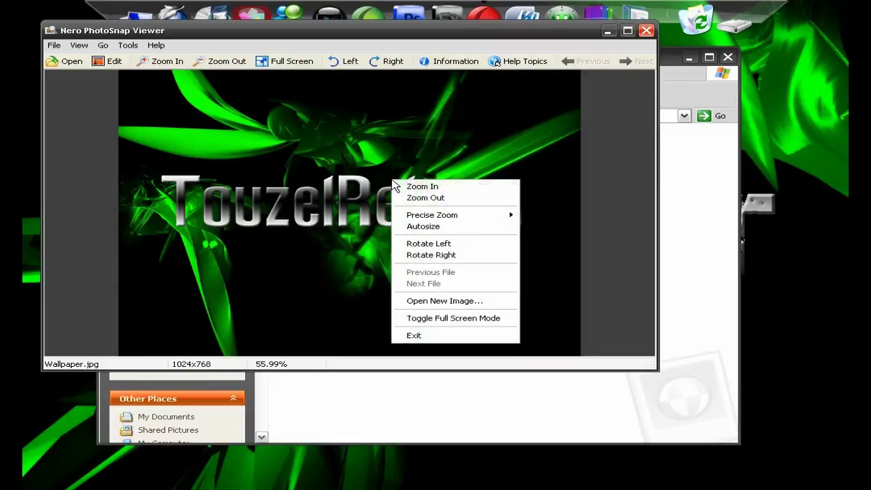
{"action": "left_click", "coordinate": [646, 30]}
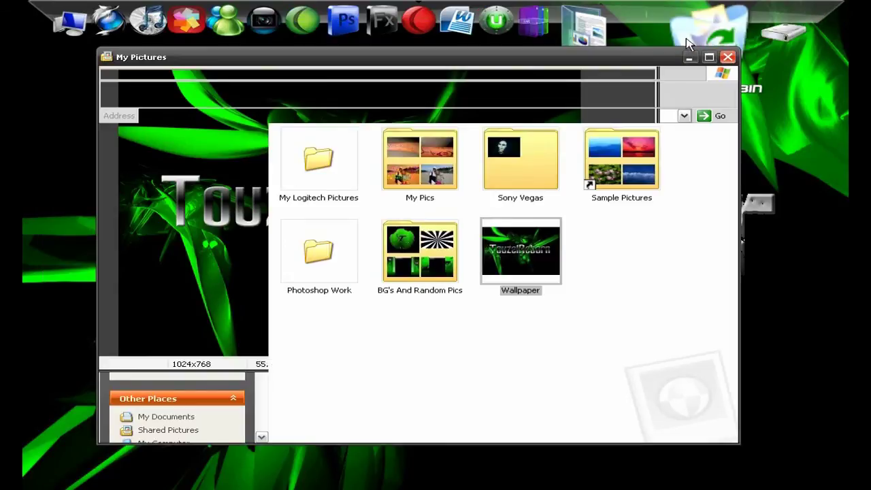
{"action": "left_click", "coordinate": [727, 57]}
Reach the desktop background settings under Control Panel's Appearance and Themes
{"action": "key", "text": "super"}
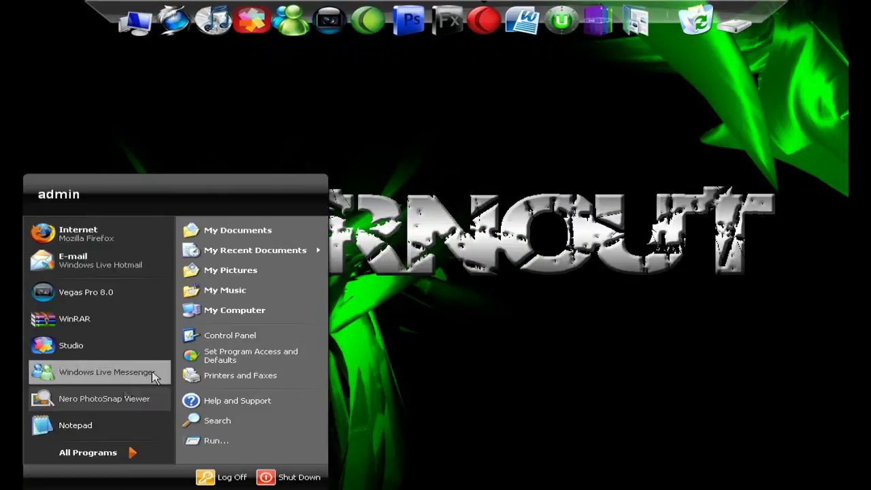
{"action": "left_click", "coordinate": [188, 334]}
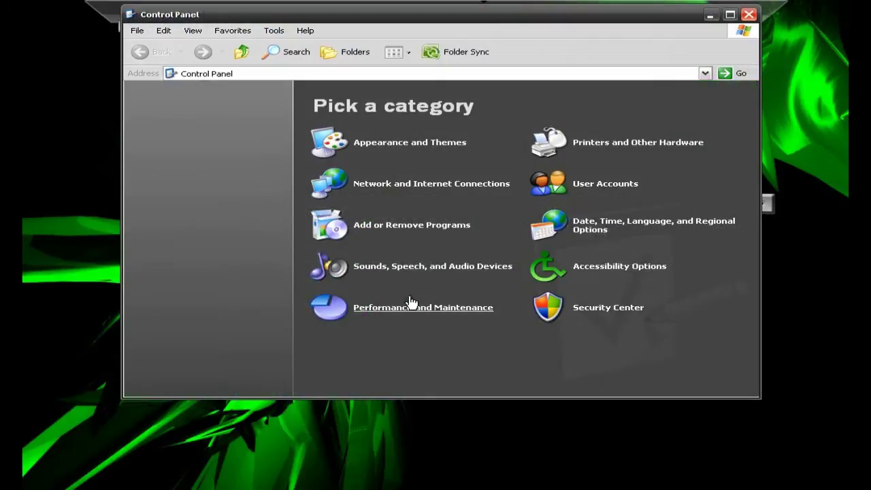
{"action": "left_click", "coordinate": [420, 149]}
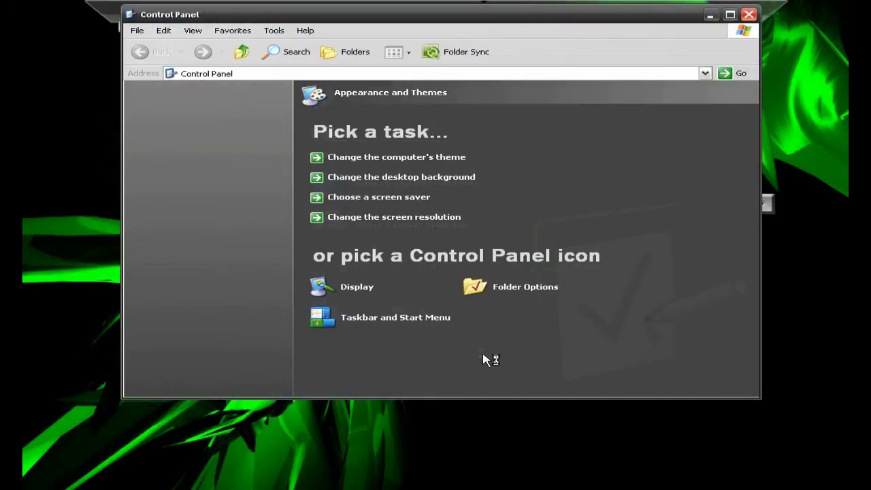
{"action": "left_click", "coordinate": [400, 221]}
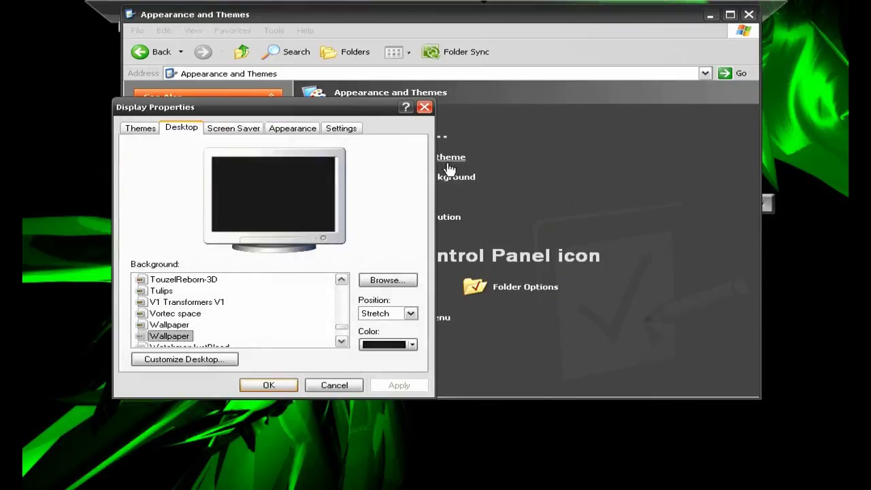
Browse to My Pictures, choose Wallpaper, and apply it as the desktop background
{"action": "left_click", "coordinate": [385, 285]}
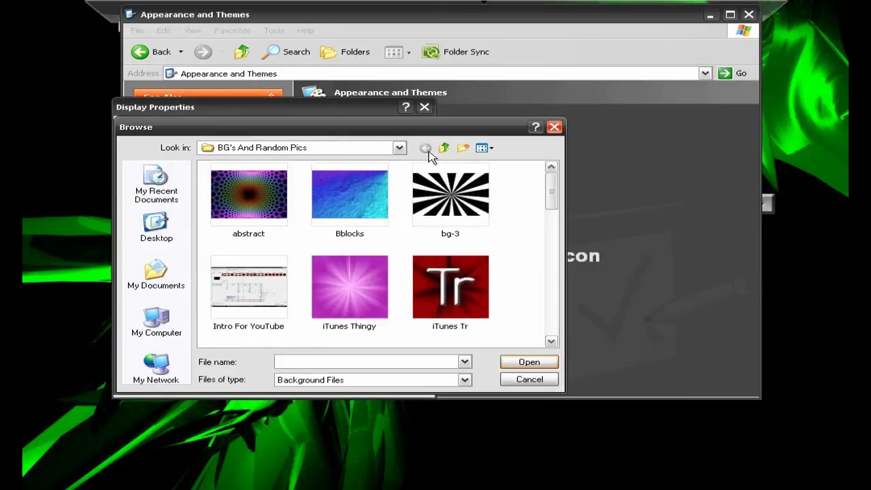
{"action": "left_click", "coordinate": [443, 148]}
{"action": "left_click_drag", "start_coordinate": [552, 197], "coordinate": [556, 298]}
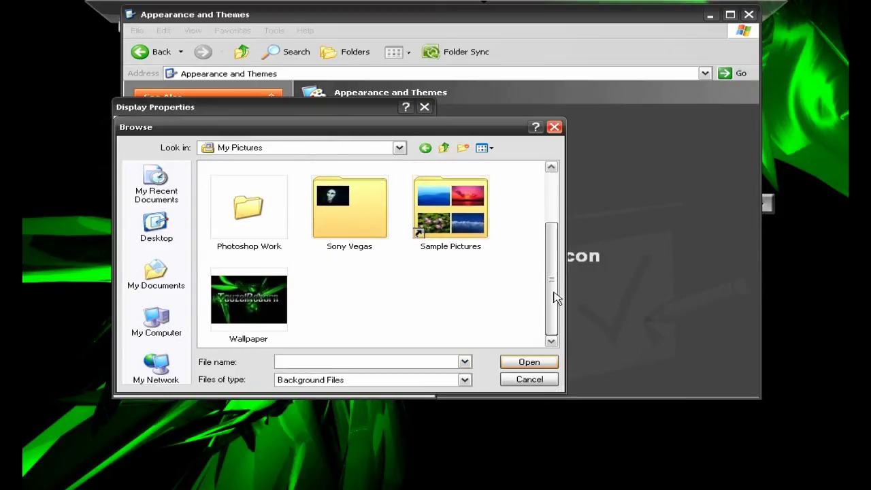
{"action": "double_click", "coordinate": [249, 302]}
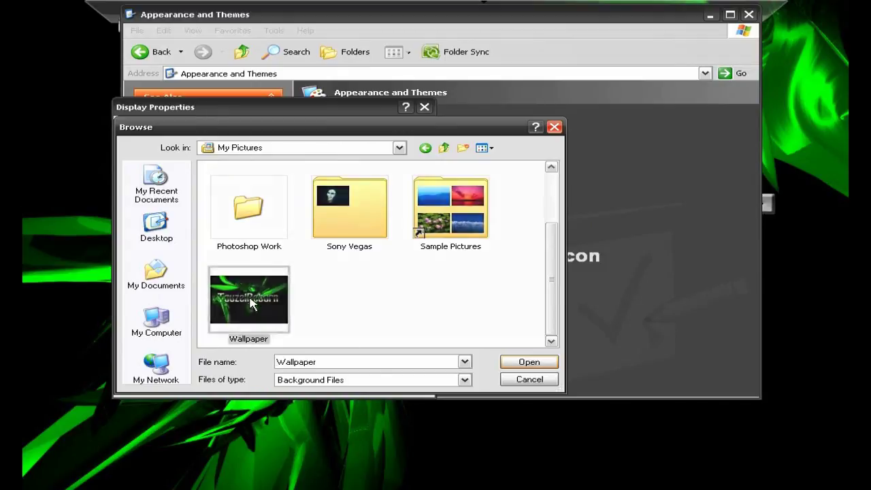
{"action": "left_click", "coordinate": [391, 385]}
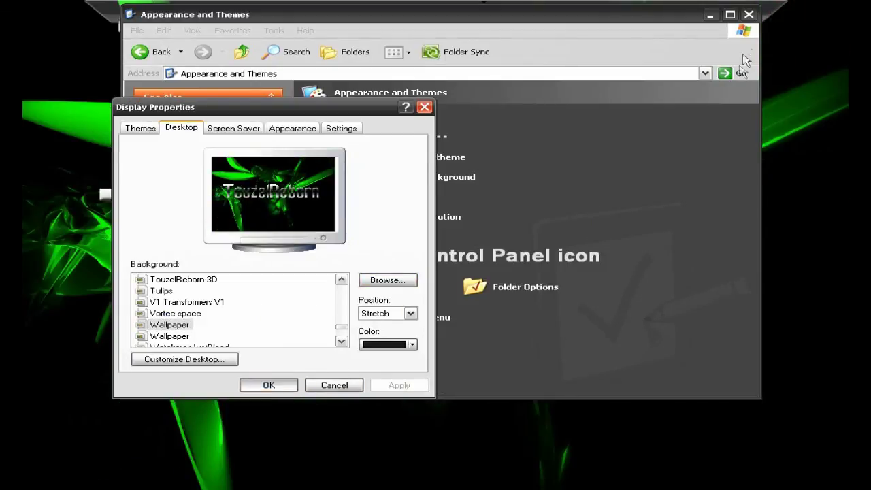
{"action": "left_click", "coordinate": [748, 14]}
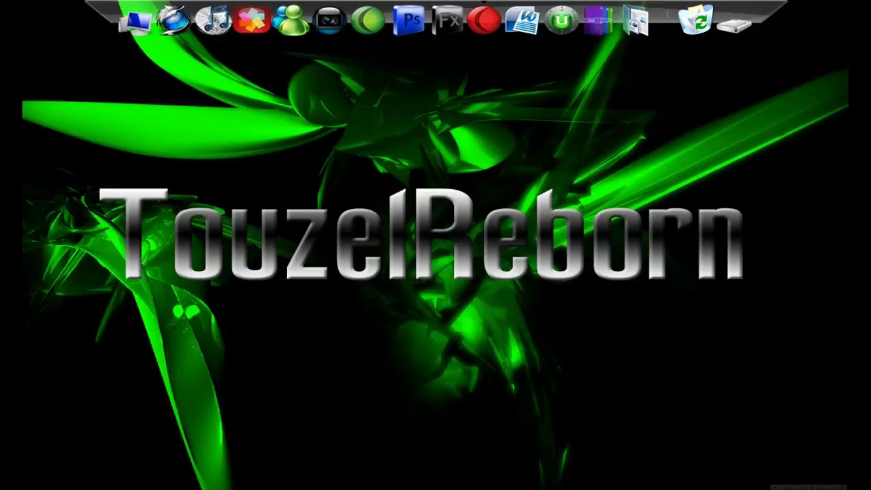
Right-click the desktop showing the new TouzelReborn wallpaper after closing the display settings
{"action": "right_click", "coordinate": [775, 485]}
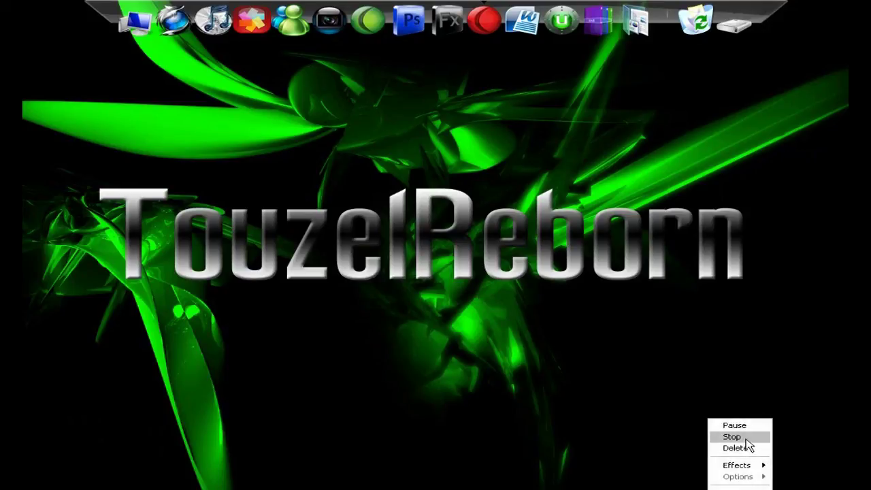